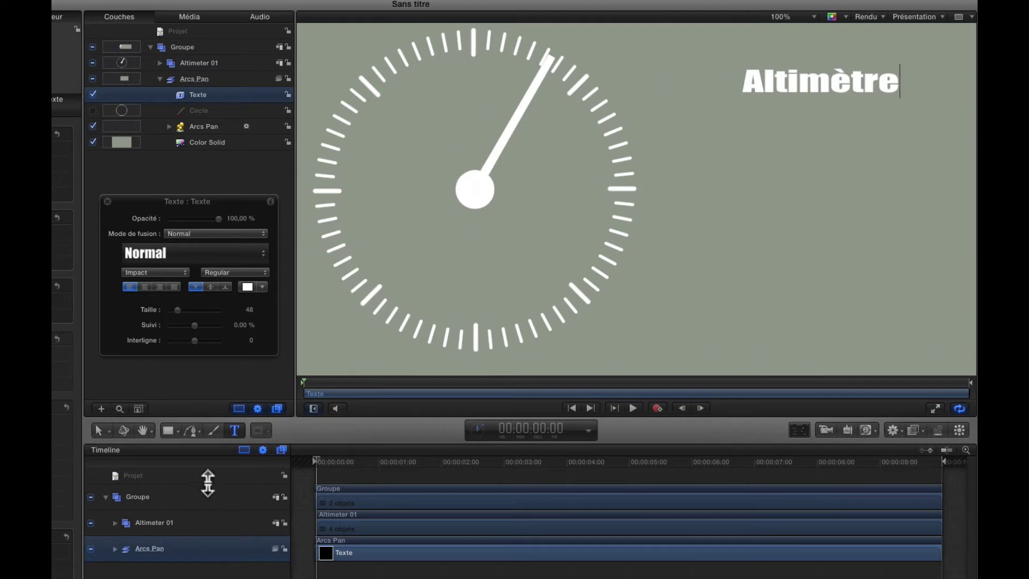
- Finish editing the "Altimètre" title and move it slightly left, to about X 294 px, Y 238 px
{"action": "left_click", "coordinate": [103, 428]}
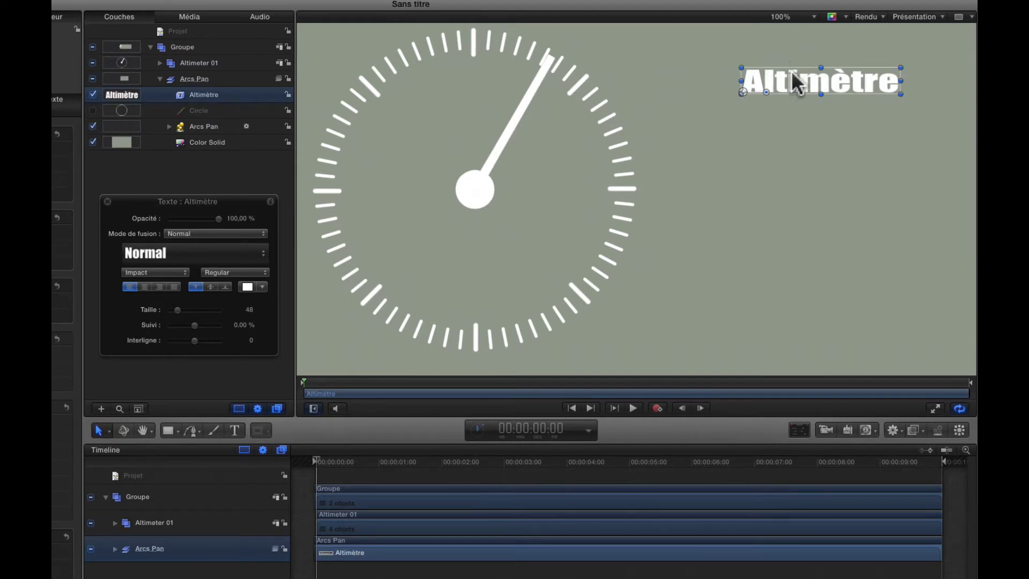
{"action": "left_click_drag", "start_coordinate": [761, 79], "coordinate": [732, 79]}
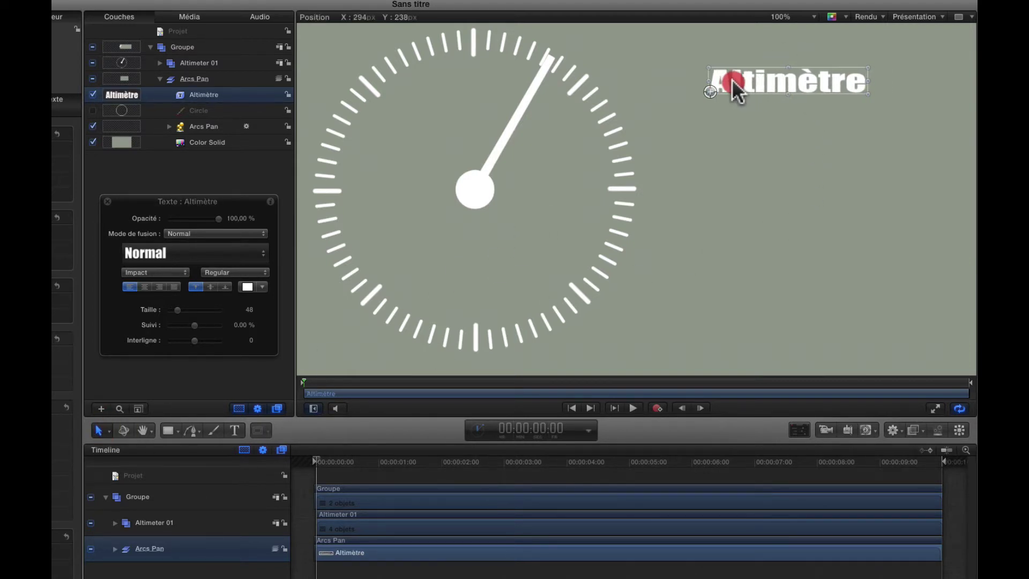
{"action": "left_click", "coordinate": [754, 263]}
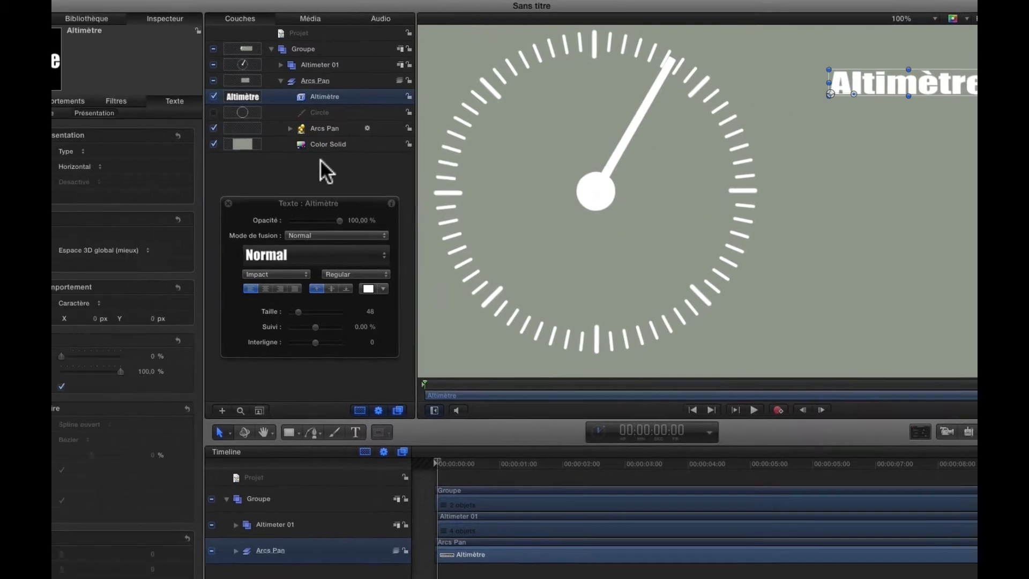
- Look through the title text's format, style and layout settings
{"action": "left_click", "coordinate": [84, 113]}
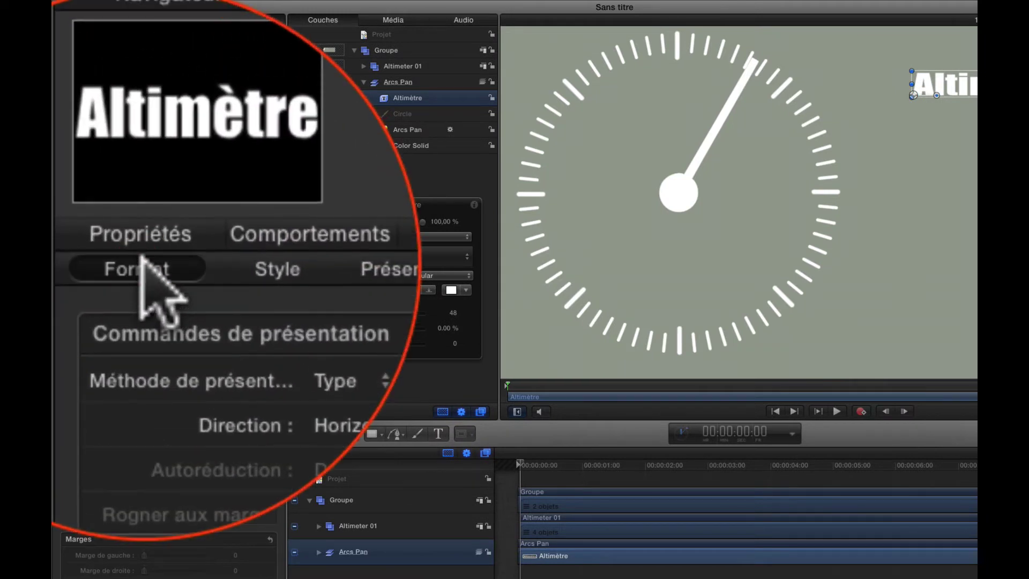
{"action": "left_click", "coordinate": [141, 112]}
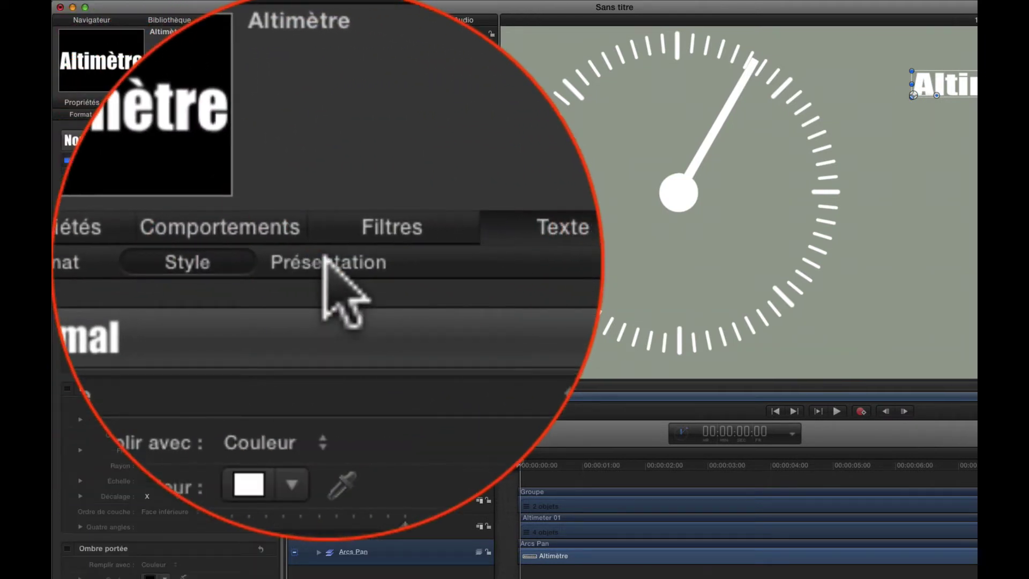
{"action": "left_click", "coordinate": [189, 112]}
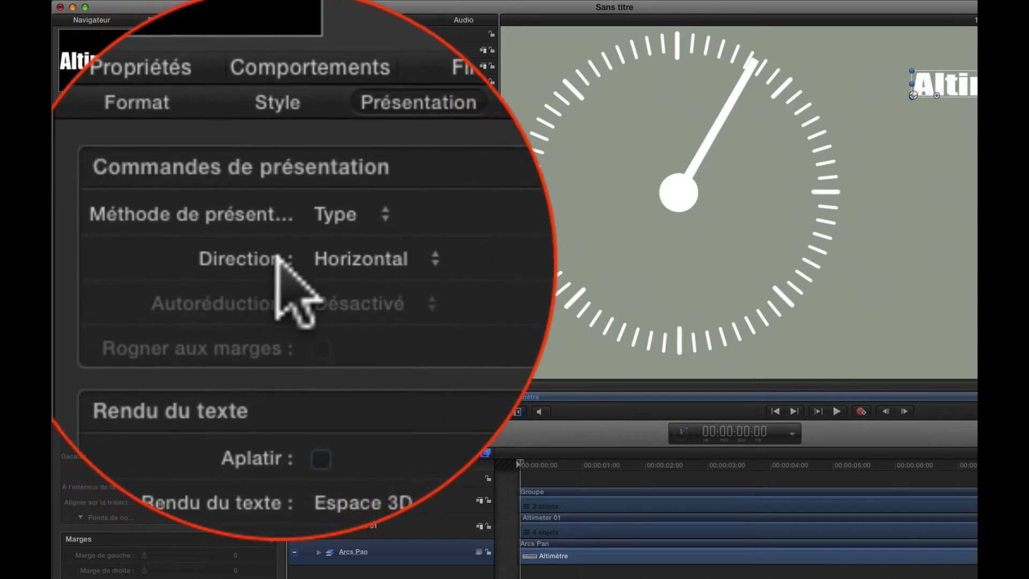
- Try the vertical direction on the "Altimètre" title and return it to horizontal
{"action": "left_click", "coordinate": [327, 261]}
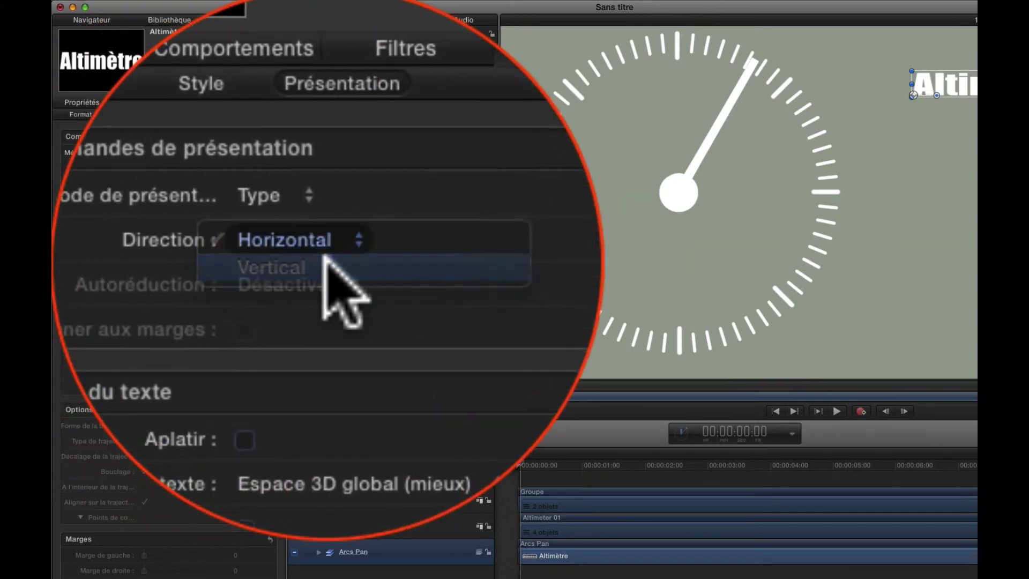
{"action": "left_click", "coordinate": [173, 175]}
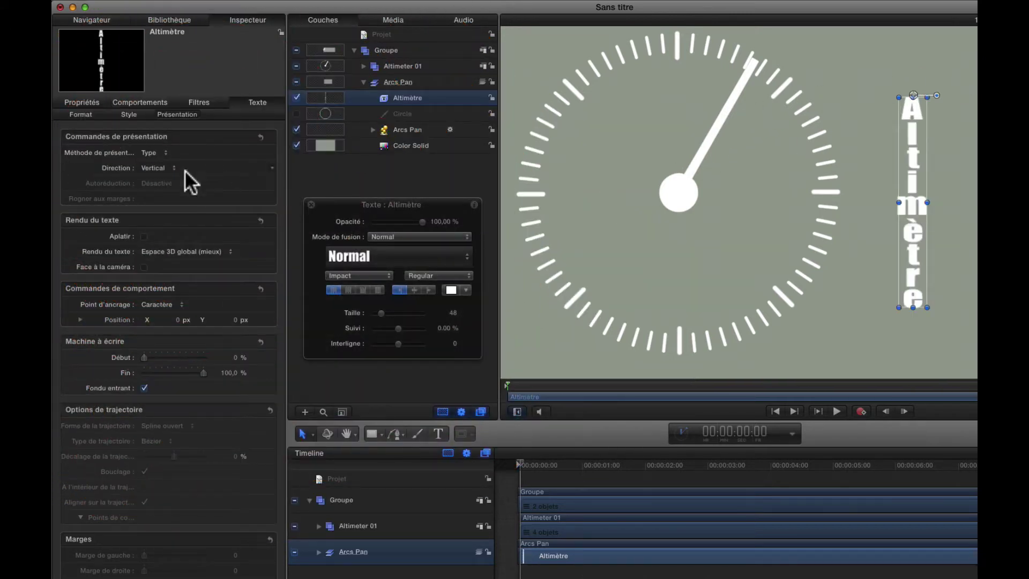
{"action": "left_click", "coordinate": [174, 167]}
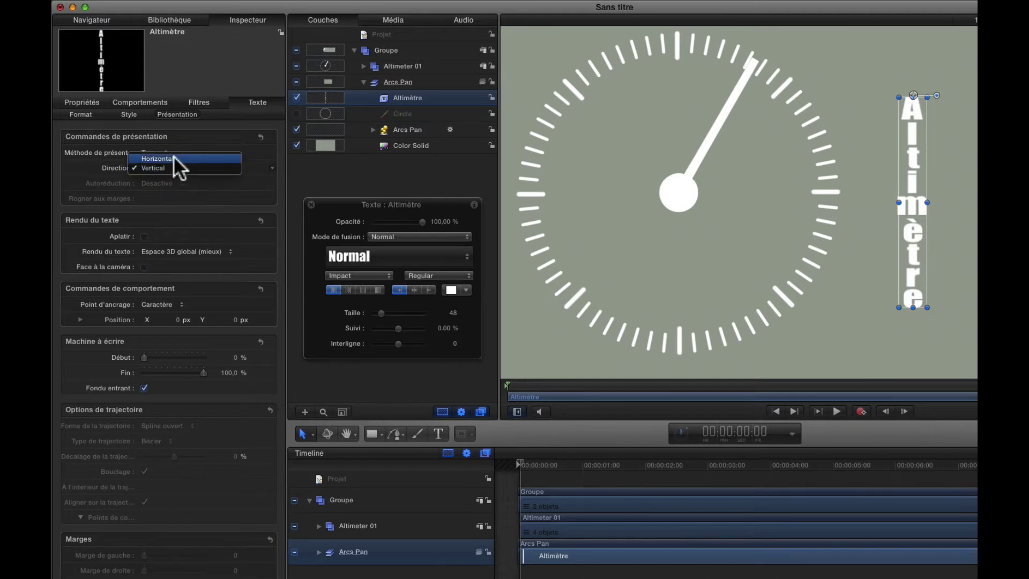
{"action": "left_click", "coordinate": [174, 157]}
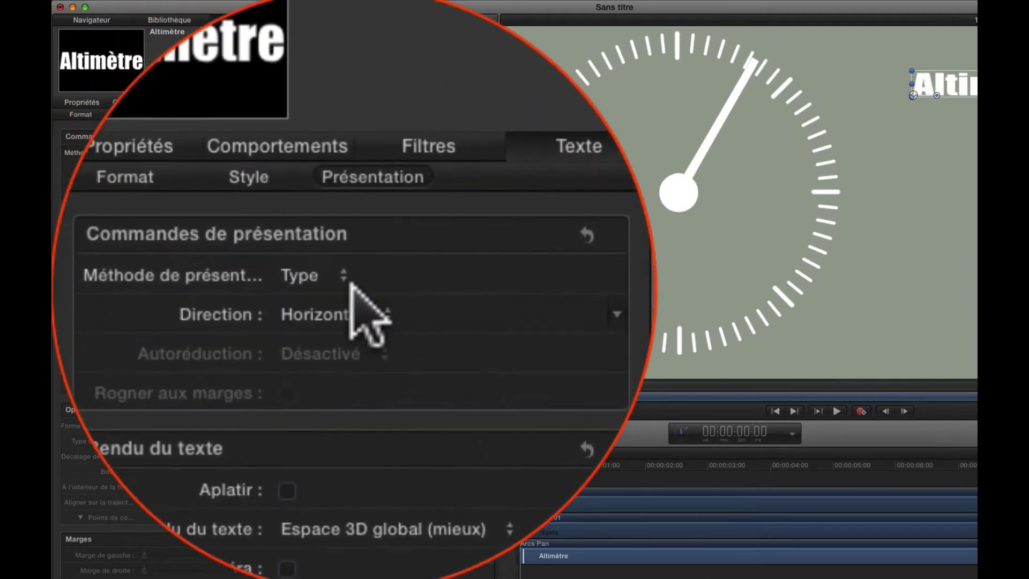
- Set the layout method of the "Altimètre" title to Paragraphe
{"action": "left_click", "coordinate": [163, 152]}
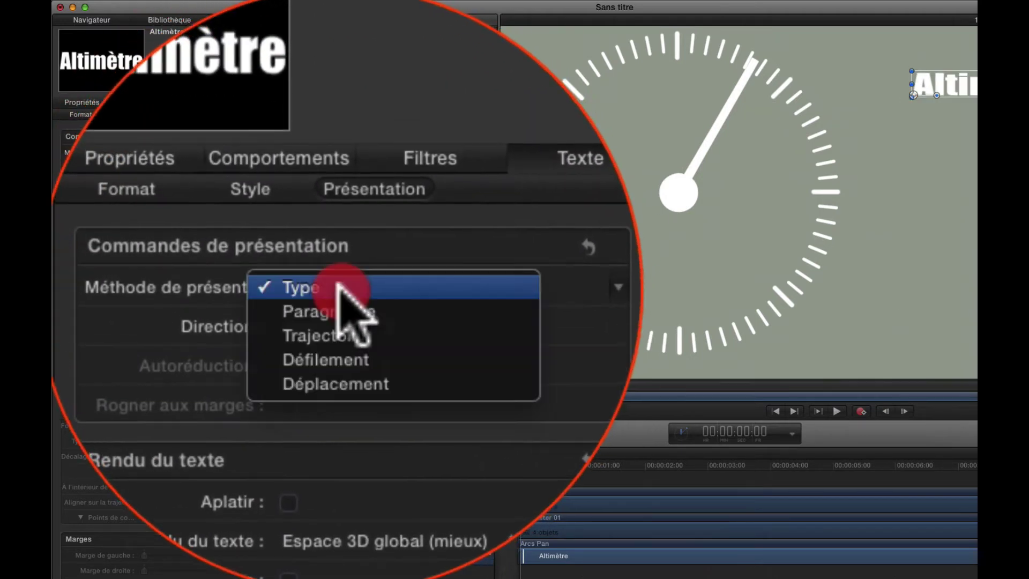
{"action": "left_click", "coordinate": [165, 163]}
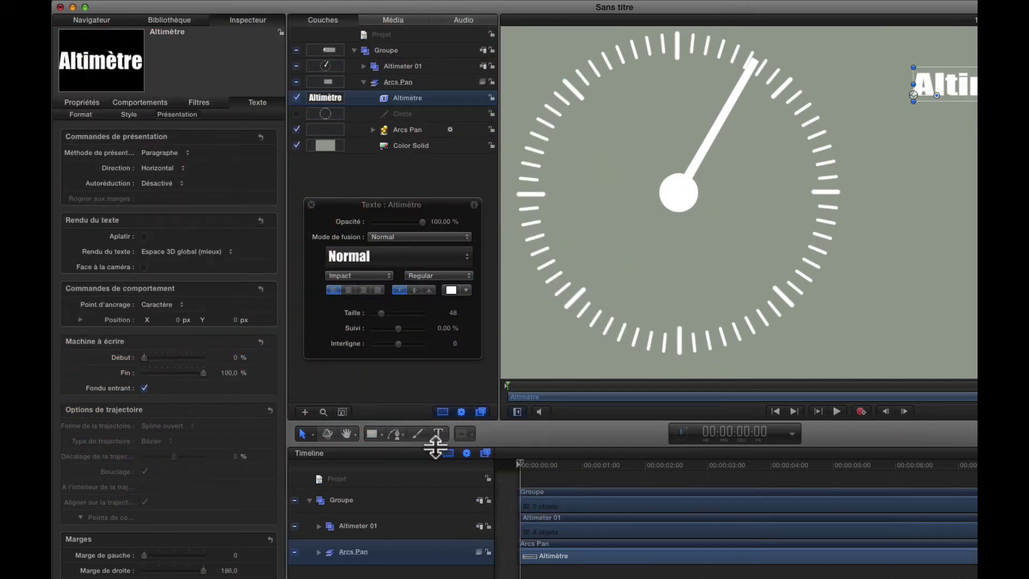
- Draw a paragraph text box about 190 px wide below the "Altimètre" title and paste the copied altimeter description into it
{"action": "left_click", "coordinate": [439, 433]}
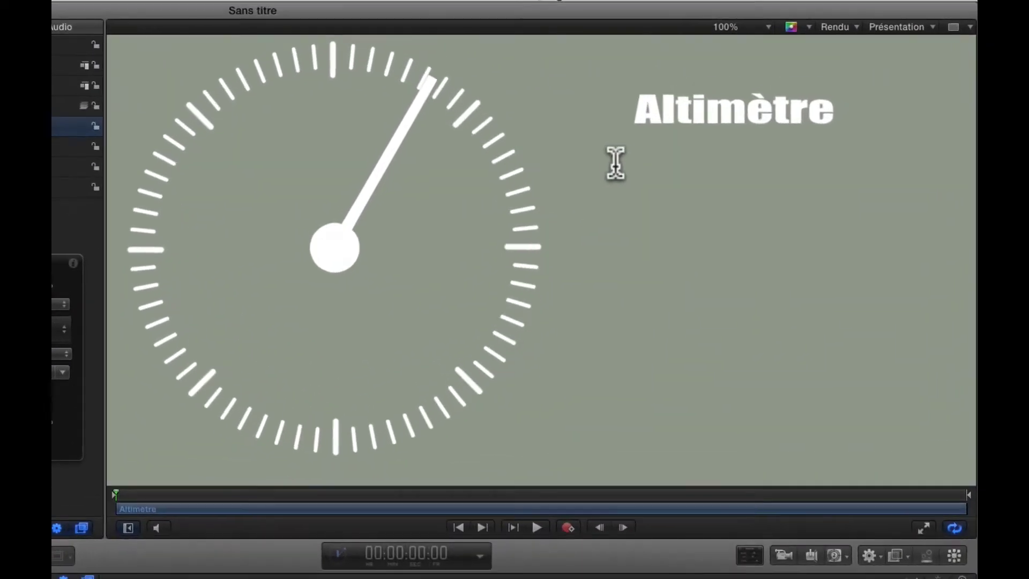
{"action": "left_click_drag", "start_coordinate": [611, 162], "coordinate": [818, 334]}
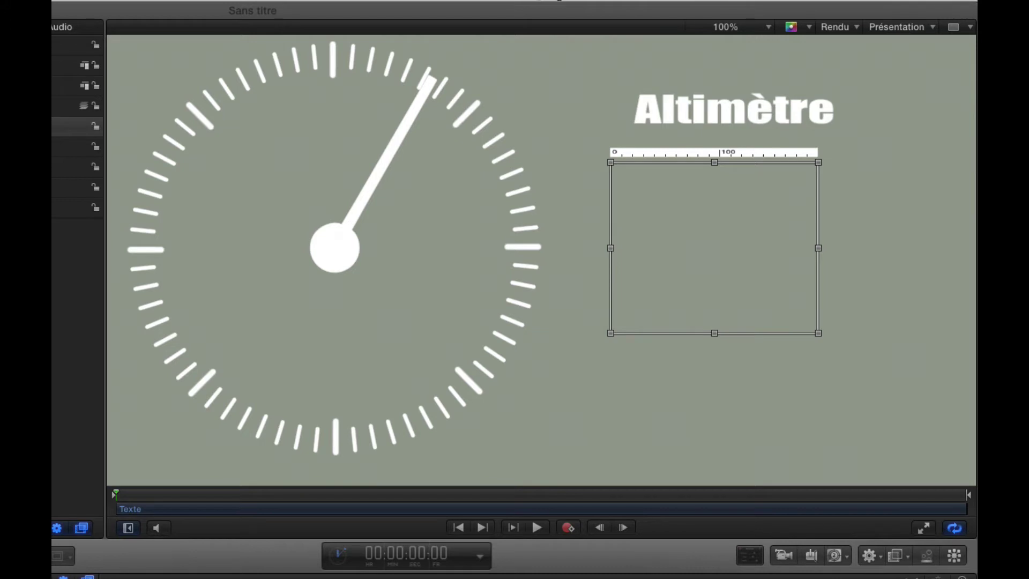
{"action": "left_click", "coordinate": [650, 182]}
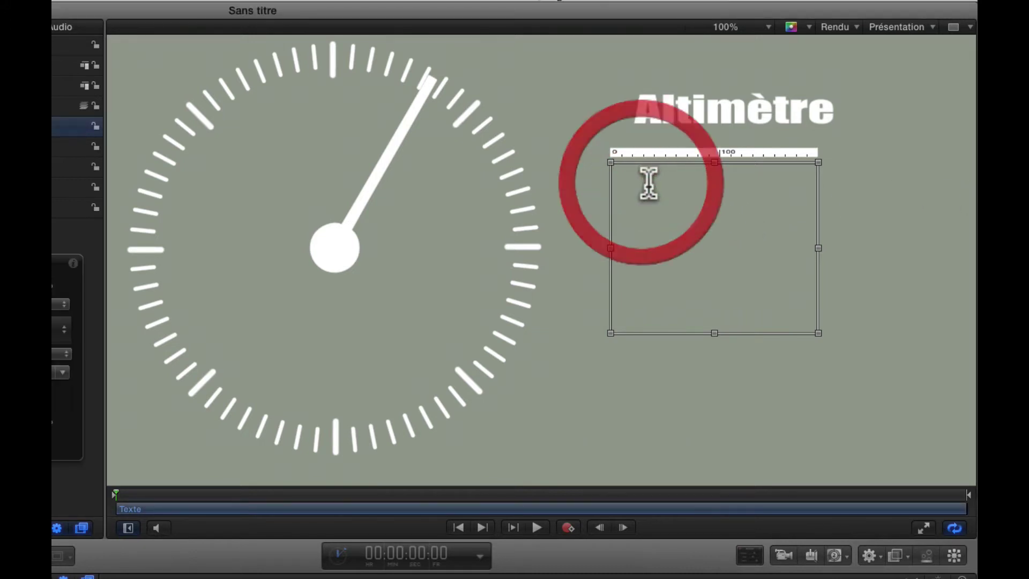
{"action": "left_click", "coordinate": [644, 179]}
{"action": "left_click", "coordinate": [653, 177]}
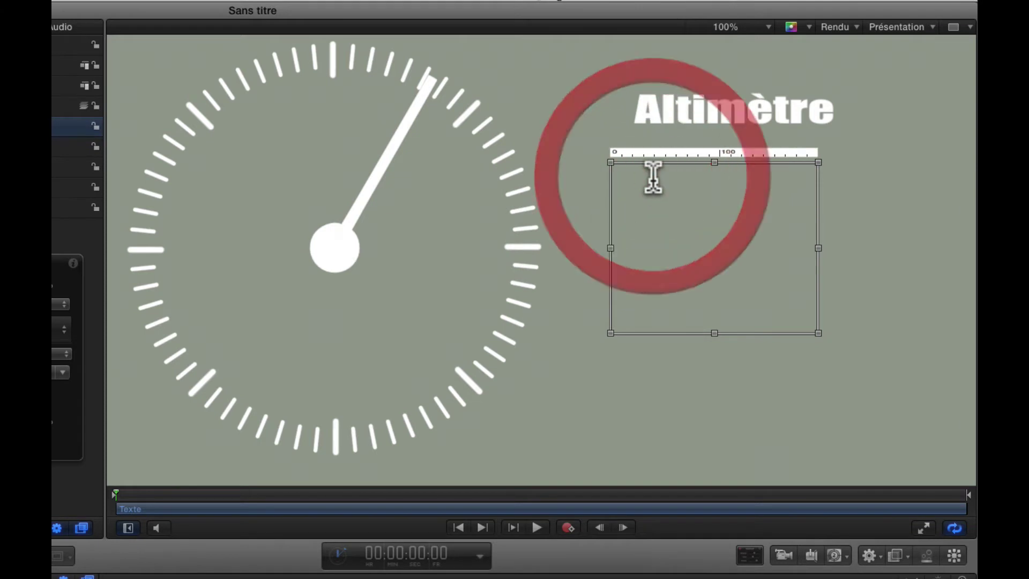
{"action": "key", "text": "super+v"}
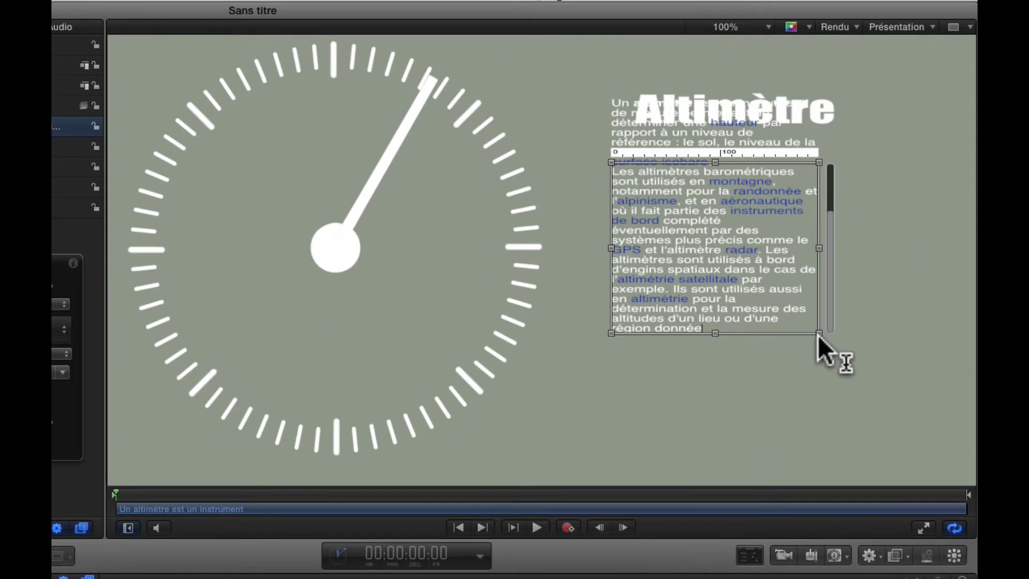
- Enlarge the description's text box to about 230 px wide and insert two blank lines before its first paragraph
{"action": "left_click_drag", "start_coordinate": [819, 333], "coordinate": [864, 460]}
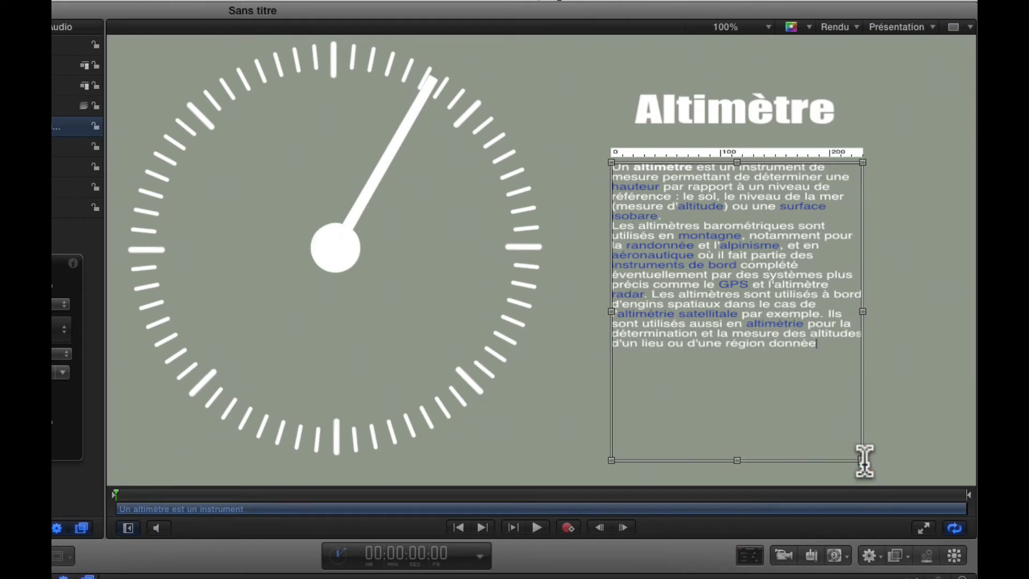
{"action": "key", "text": "super+a"}
{"action": "left_click", "coordinate": [682, 222]}
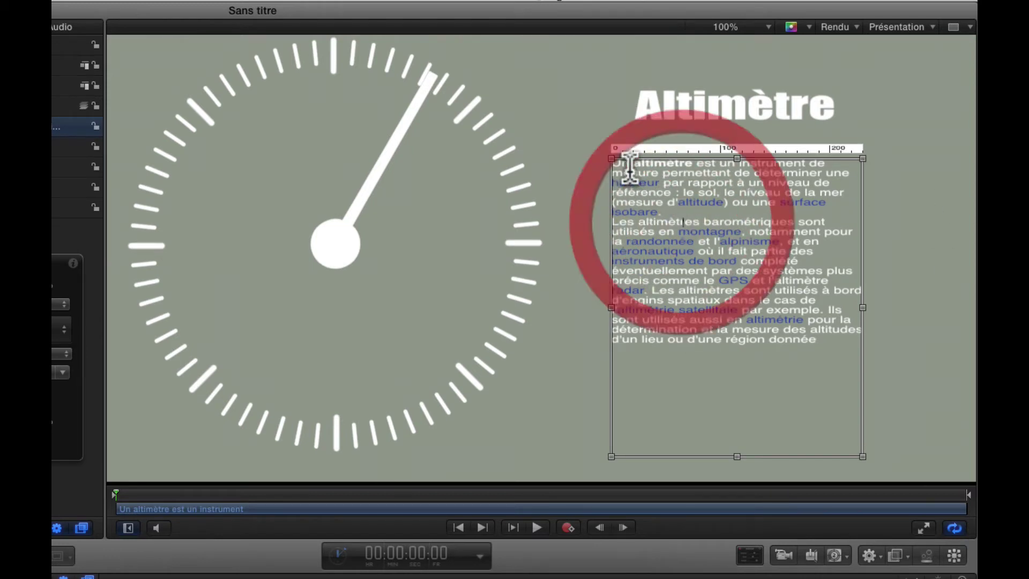
{"action": "left_click", "coordinate": [613, 166]}
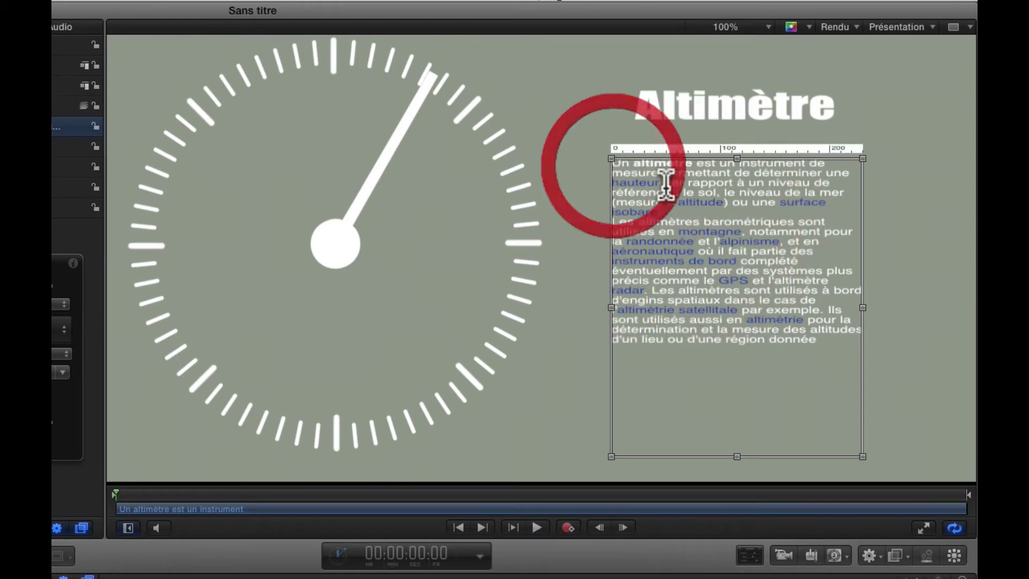
{"action": "left_click", "coordinate": [617, 167]}
{"action": "key", "text": "Return"}
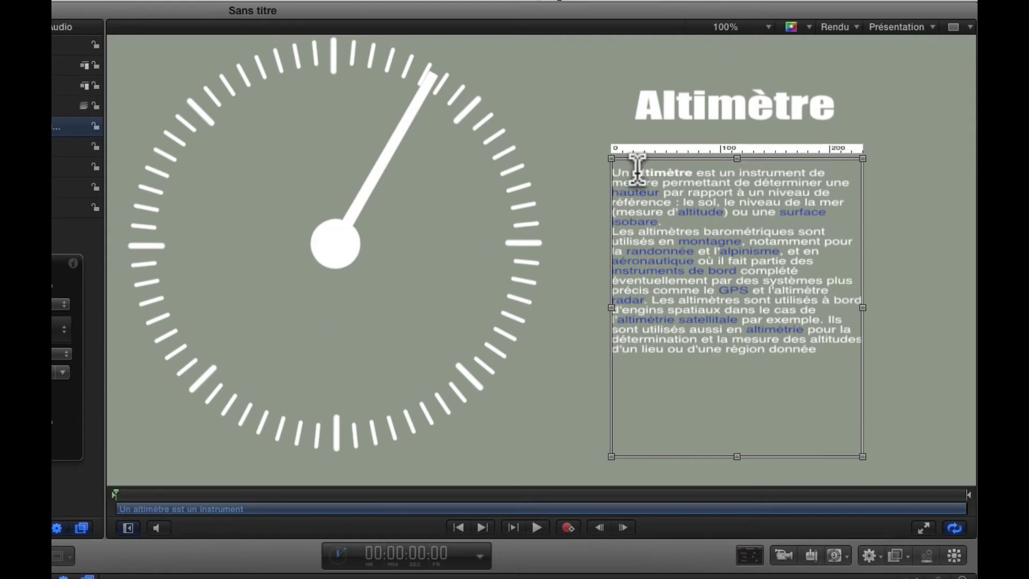
{"action": "key", "text": "Return"}
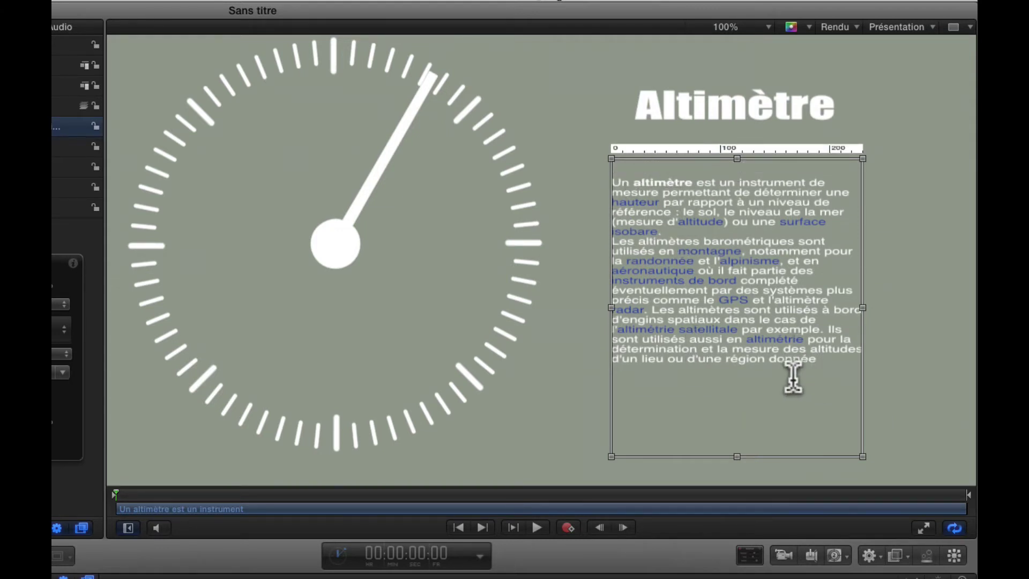
- Recolour the entire altimeter description dark red and darken the shade a little
{"action": "key", "text": "super+a"}
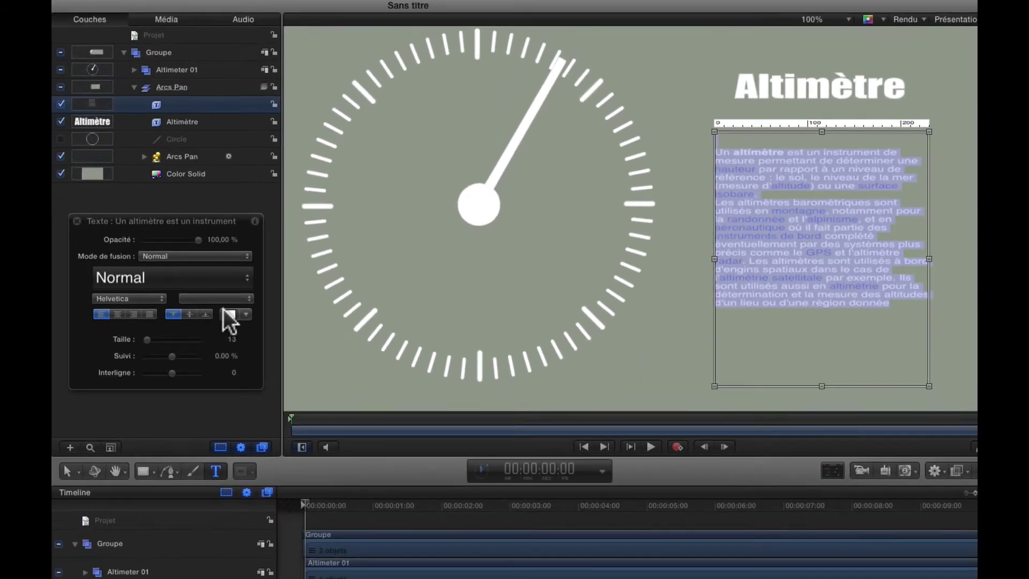
{"action": "left_click", "coordinate": [227, 311]}
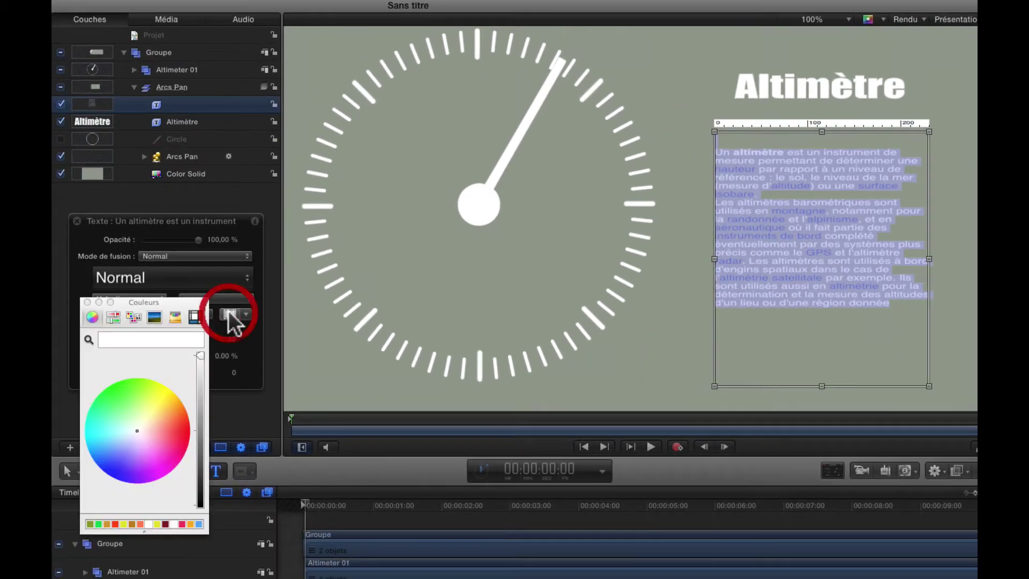
{"action": "left_click", "coordinate": [162, 393]}
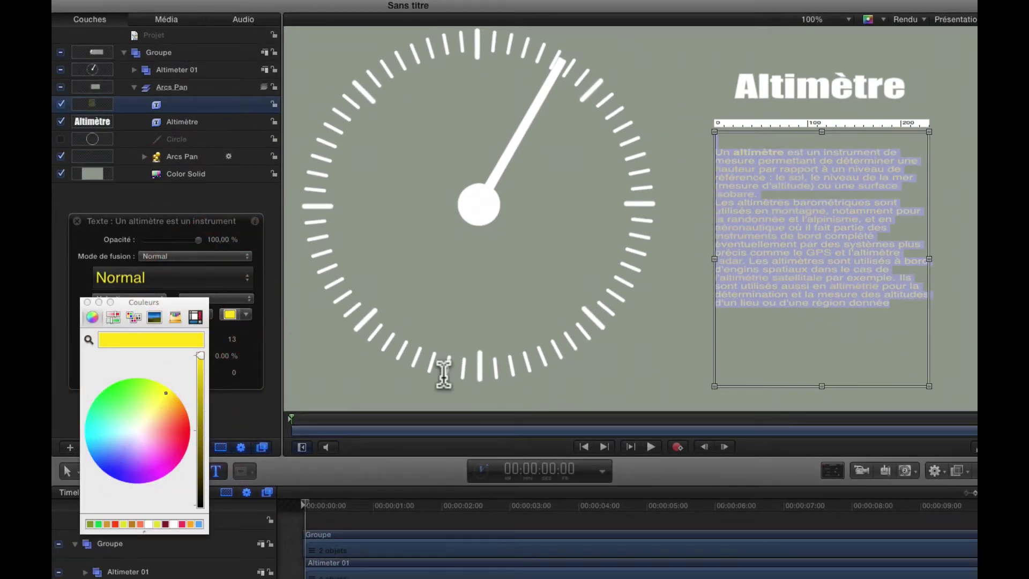
{"action": "left_click", "coordinate": [131, 524]}
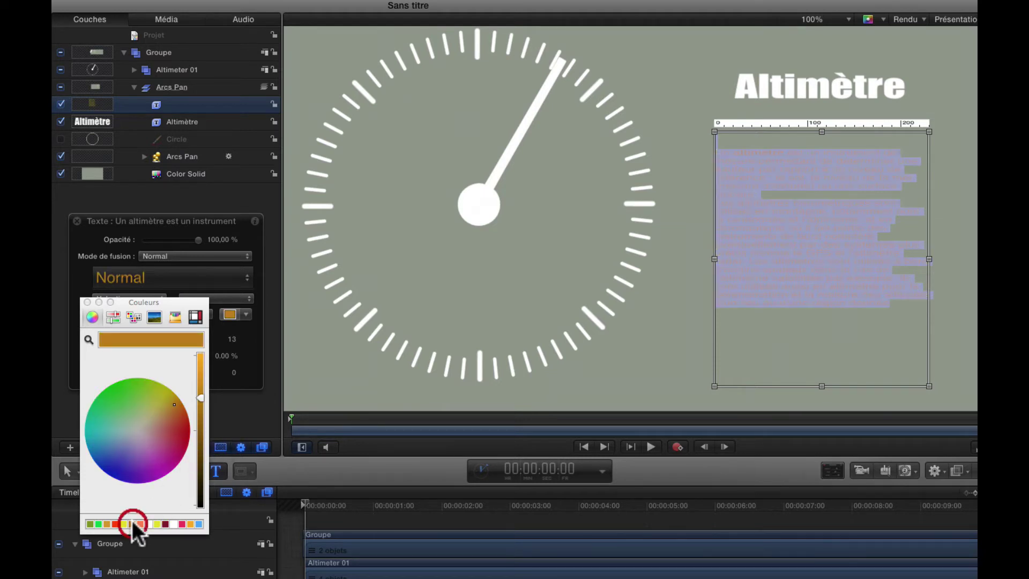
{"action": "left_click", "coordinate": [165, 524]}
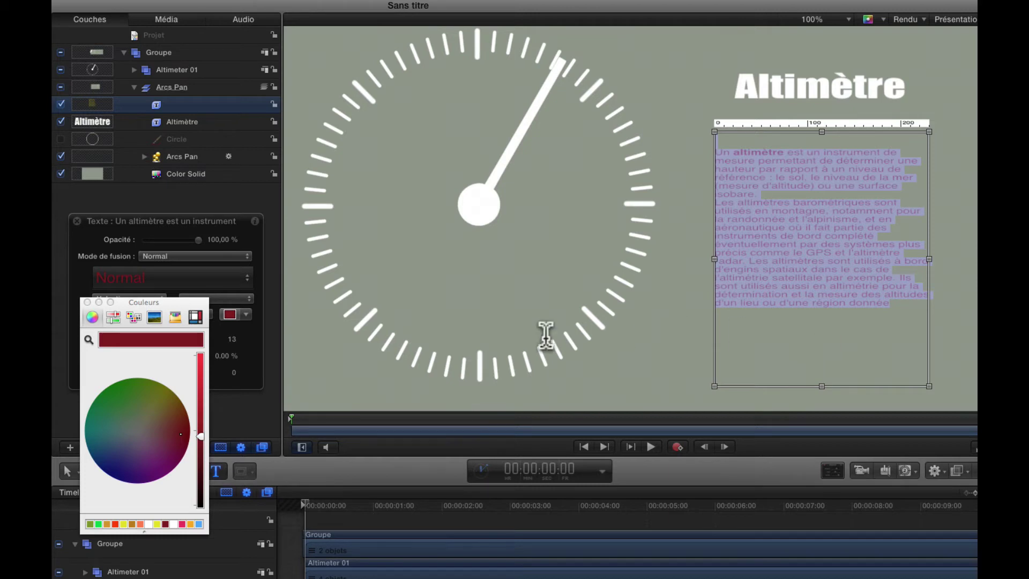
{"action": "left_click_drag", "start_coordinate": [201, 439], "coordinate": [199, 455]}
{"action": "left_click", "coordinate": [784, 363]}
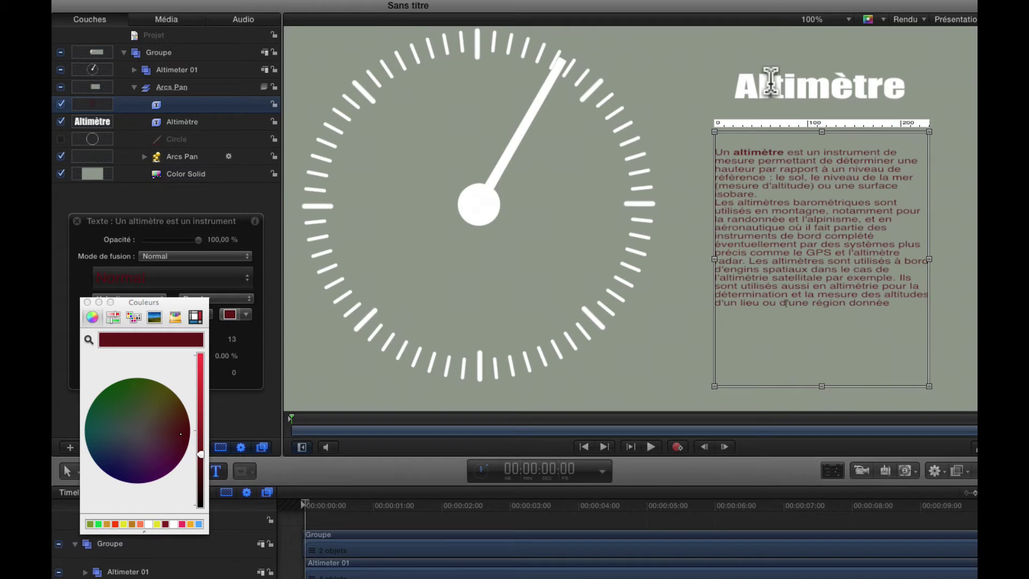
- Set the line spacing to 7 for both the first and second paragraphs of the description
{"action": "left_click_drag", "start_coordinate": [756, 196], "coordinate": [710, 148]}
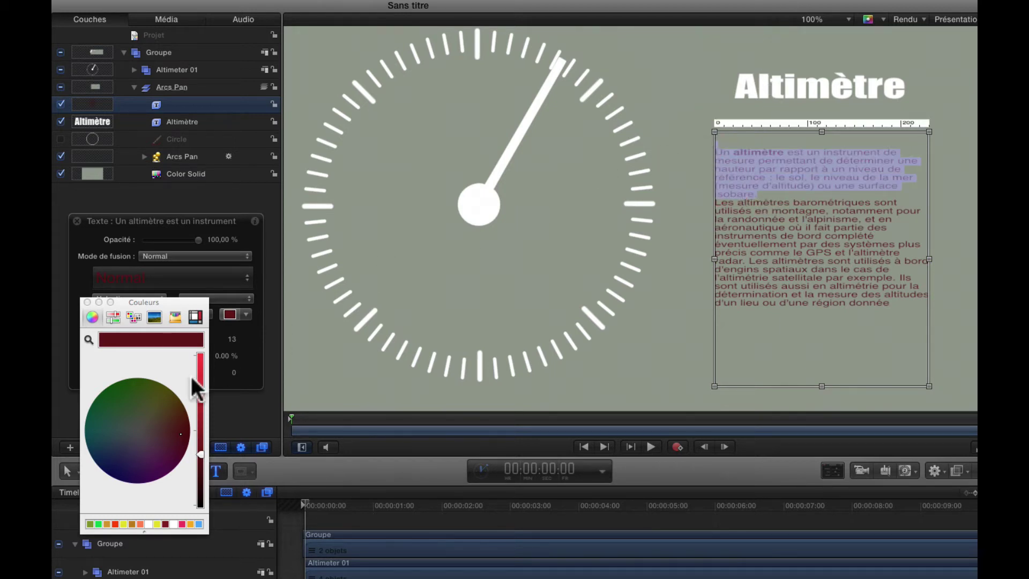
{"action": "left_click_drag", "start_coordinate": [103, 302], "coordinate": [81, 444]}
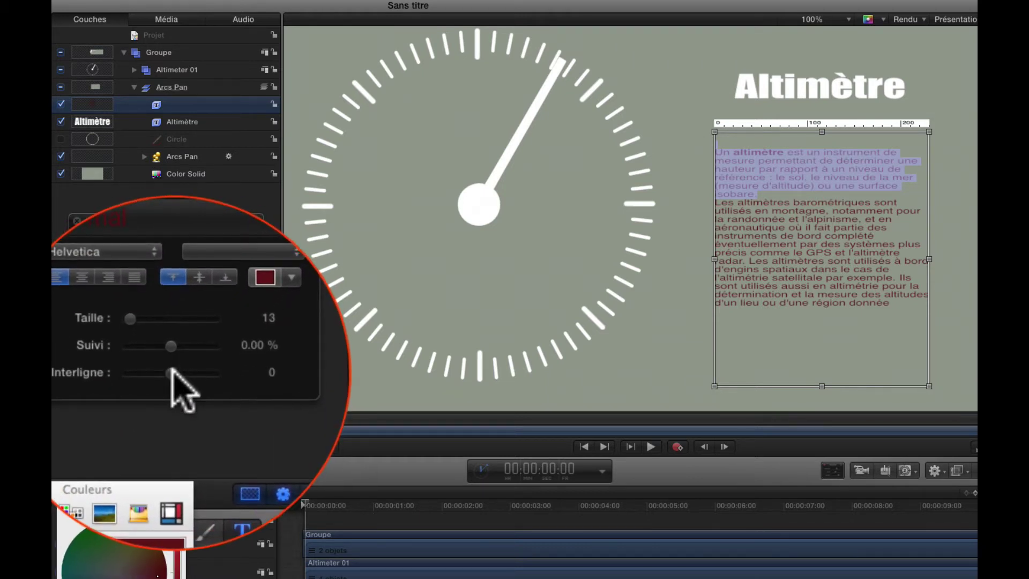
{"action": "left_click_drag", "start_coordinate": [172, 372], "coordinate": [174, 373]}
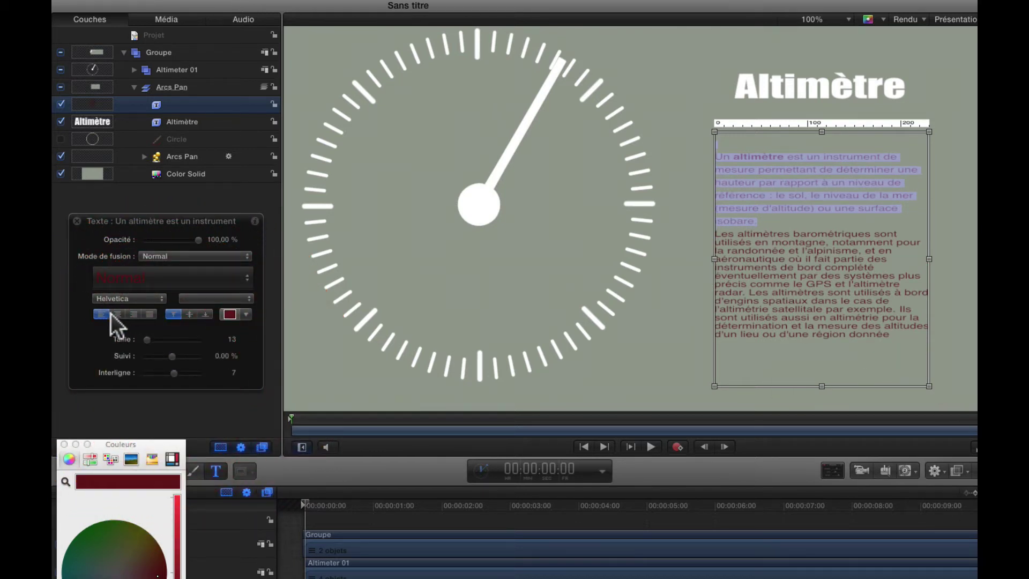
{"action": "left_click_drag", "start_coordinate": [717, 235], "coordinate": [893, 343]}
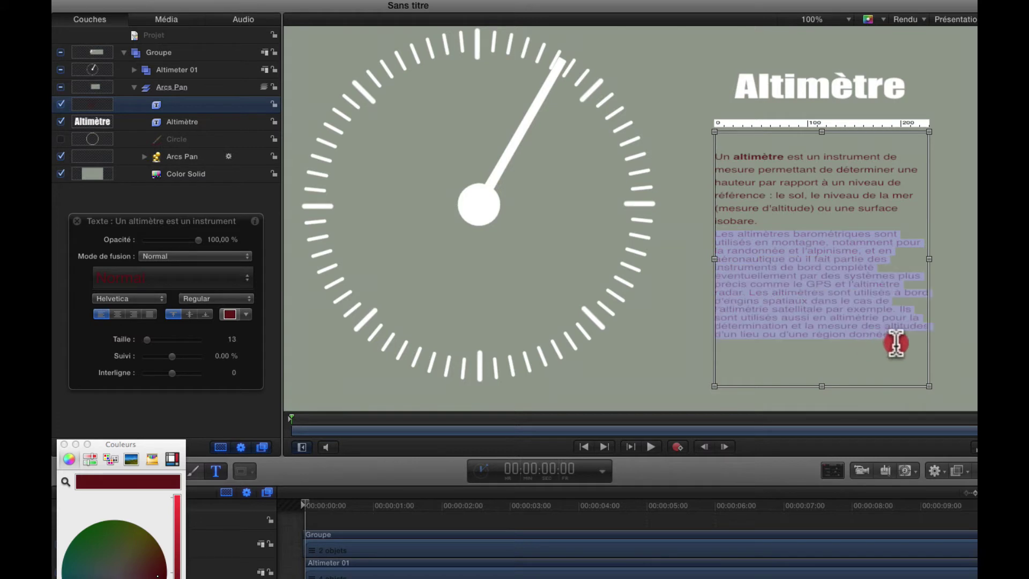
{"action": "left_click_drag", "start_coordinate": [172, 373], "coordinate": [175, 370]}
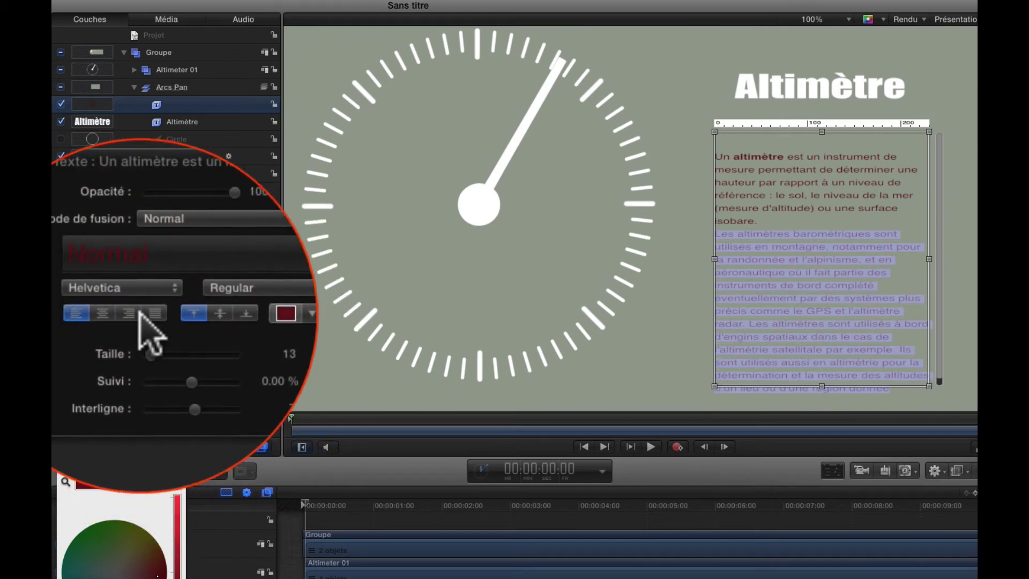
- Right-align the description's second paragraph and enlarge the text box to about 250 px wide so the whole text fits
{"action": "left_click", "coordinate": [136, 315]}
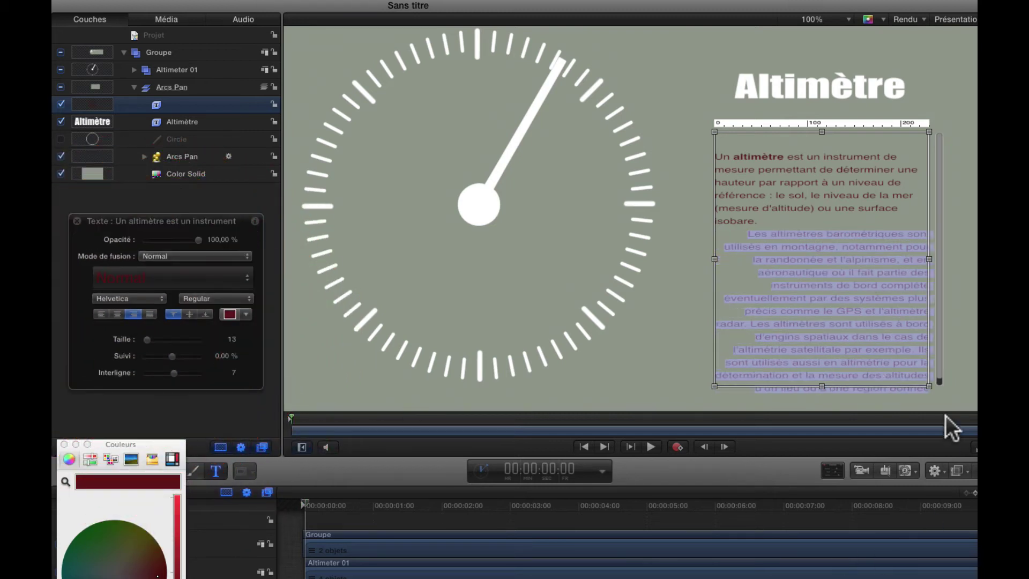
{"action": "mouse_move", "coordinate": [930, 387]}
{"action": "left_mouse_down"}
{"action": "mouse_move", "coordinate": [946, 408]}
{"action": "mouse_move", "coordinate": [957, 401]}
{"action": "mouse_move", "coordinate": [941, 378]}
{"action": "mouse_move", "coordinate": [947, 390]}
{"action": "left_mouse_up"}
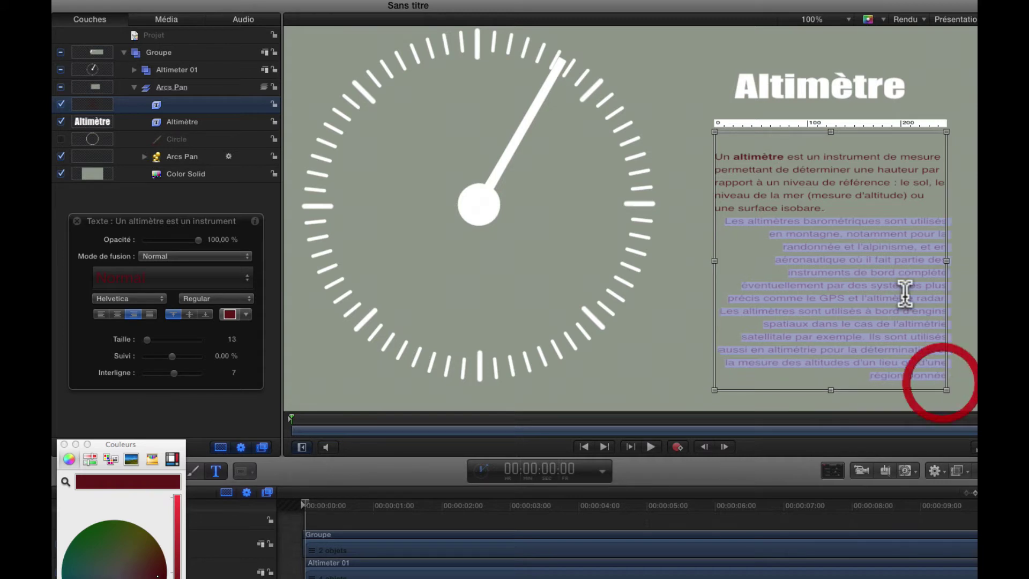
- Insert a blank line between the description's two paragraphs and enlarge the text box to about 257 px wide so everything fits
{"action": "left_click", "coordinate": [839, 215]}
{"action": "left_click", "coordinate": [836, 210]}
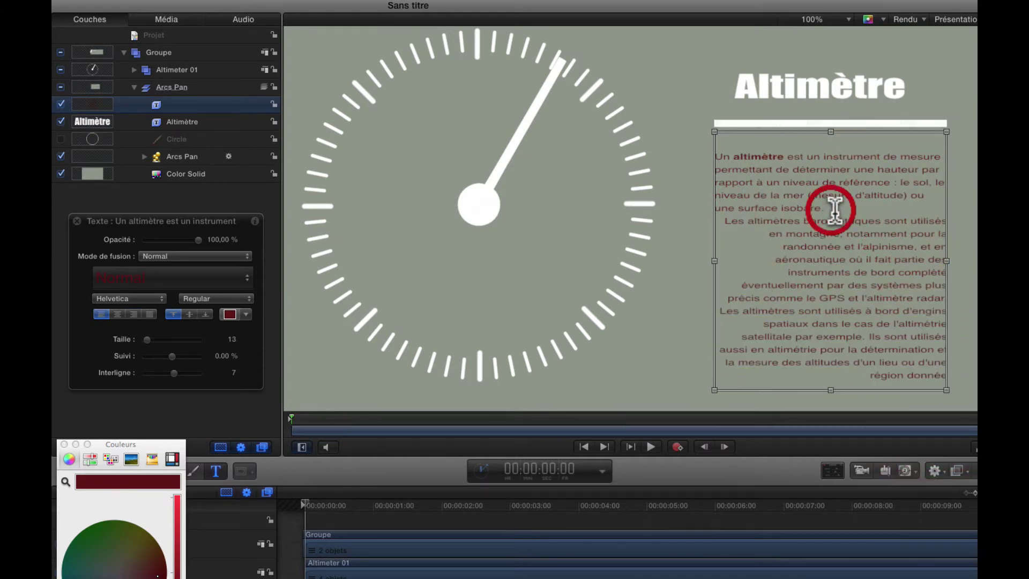
{"action": "key", "text": "Return"}
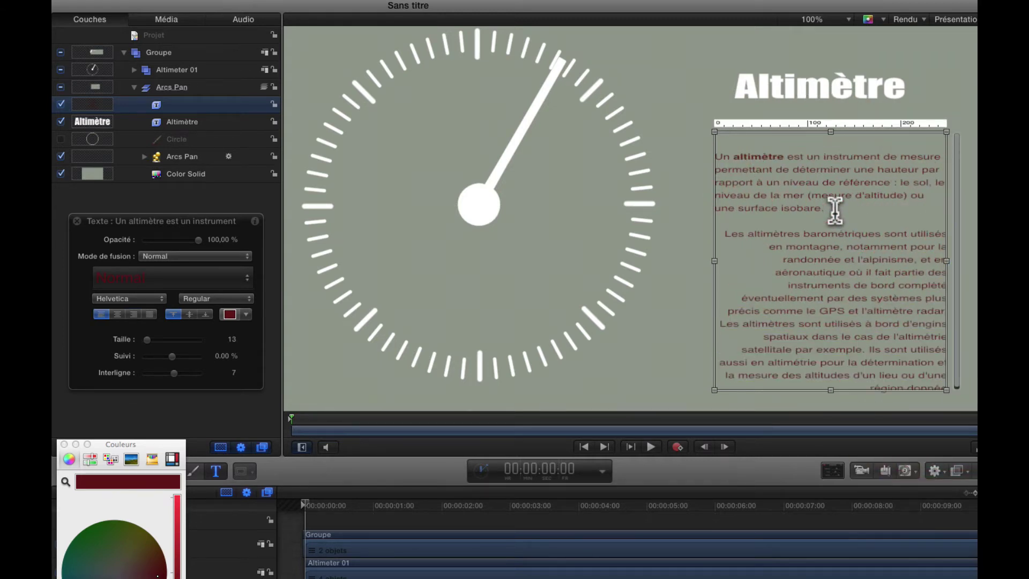
{"action": "left_click_drag", "start_coordinate": [947, 389], "coordinate": [955, 394]}
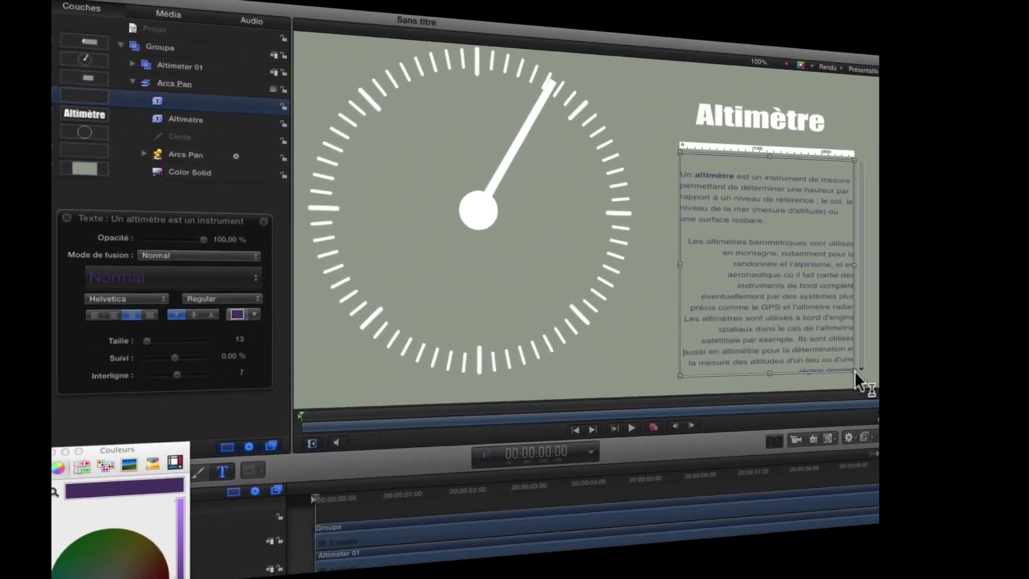
{"action": "mouse_move", "coordinate": [855, 371]}
{"action": "left_mouse_down"}
{"action": "mouse_move", "coordinate": [847, 367]}
{"action": "mouse_move", "coordinate": [854, 371]}
{"action": "left_mouse_up"}
{"action": "left_click_drag", "start_coordinate": [953, 399], "coordinate": [958, 409]}
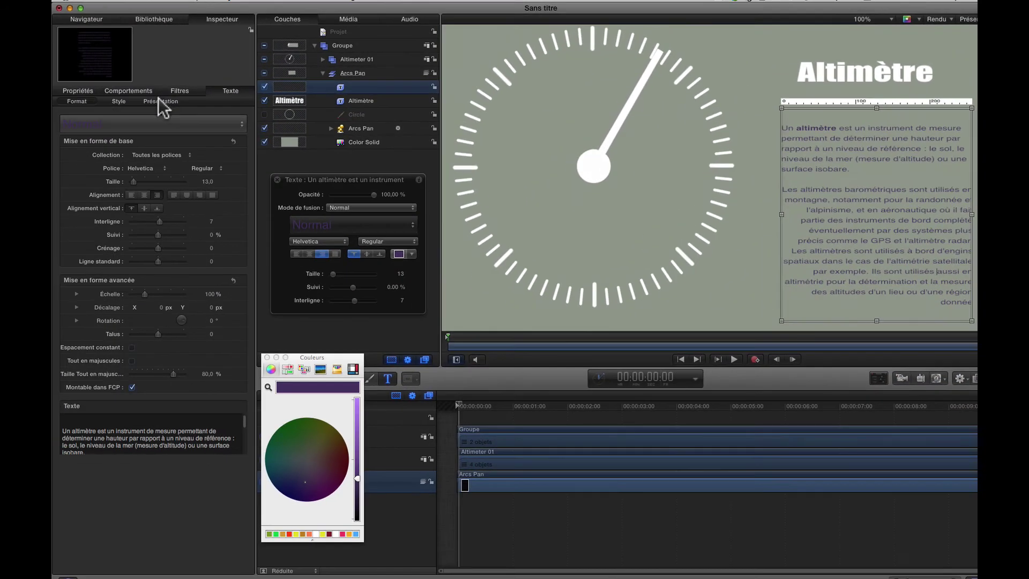
- In the text layout settings, set the description's left margin to 0 and its bottom margin to -422,0
{"action": "left_click", "coordinate": [159, 102]}
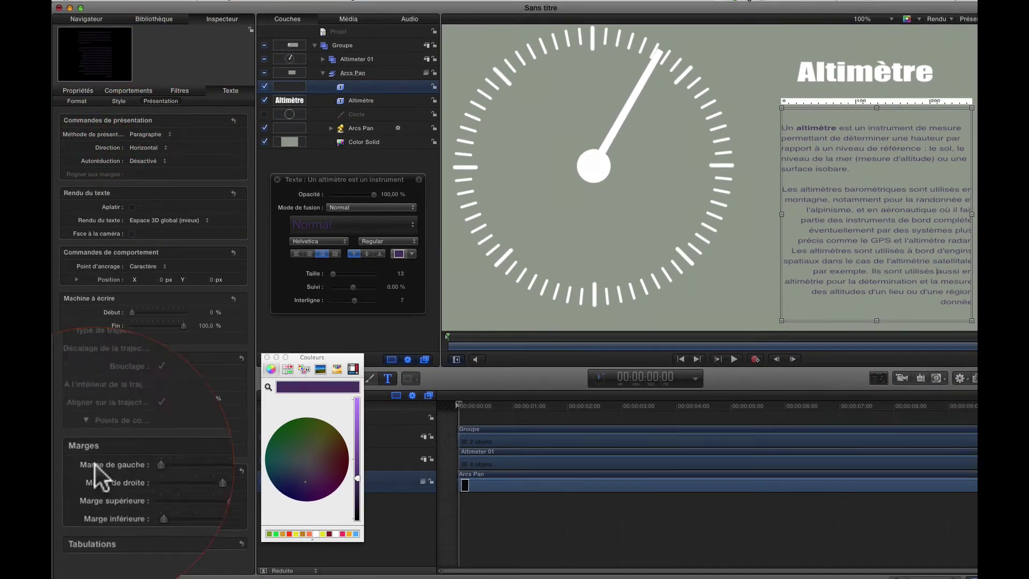
{"action": "left_click_drag", "start_coordinate": [131, 484], "coordinate": [128, 484]}
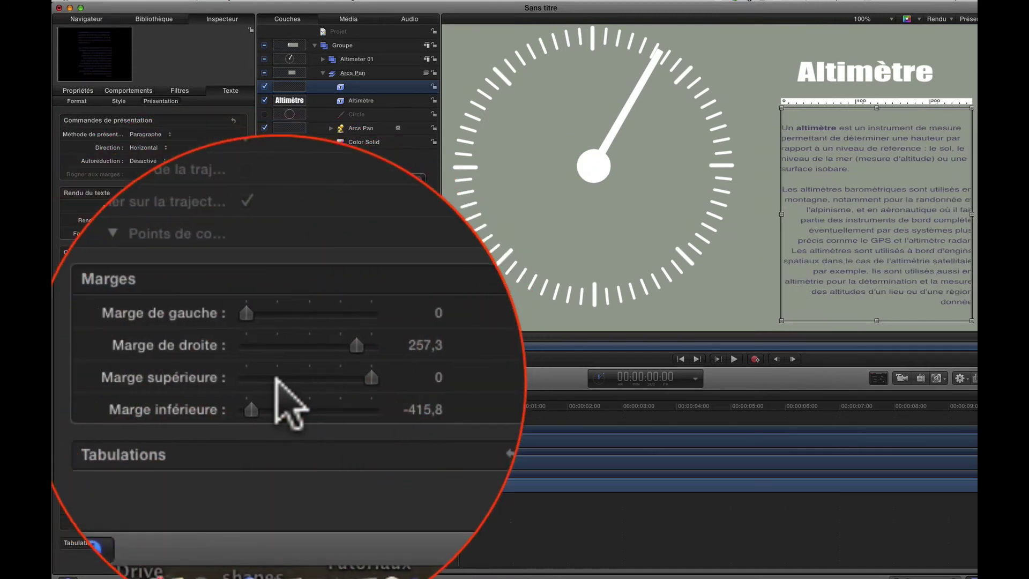
{"action": "left_click_drag", "start_coordinate": [134, 524], "coordinate": [134, 523]}
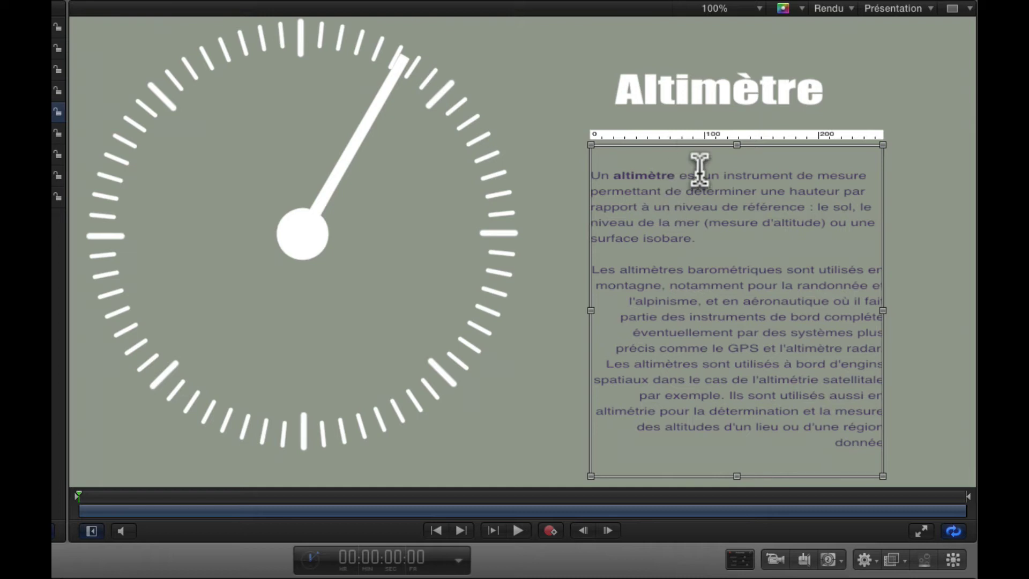
- Add a left tab stop at about 80 on the ruler and indent the start of the first paragraph to it
{"action": "left_click", "coordinate": [680, 135]}
{"action": "left_click", "coordinate": [594, 178]}
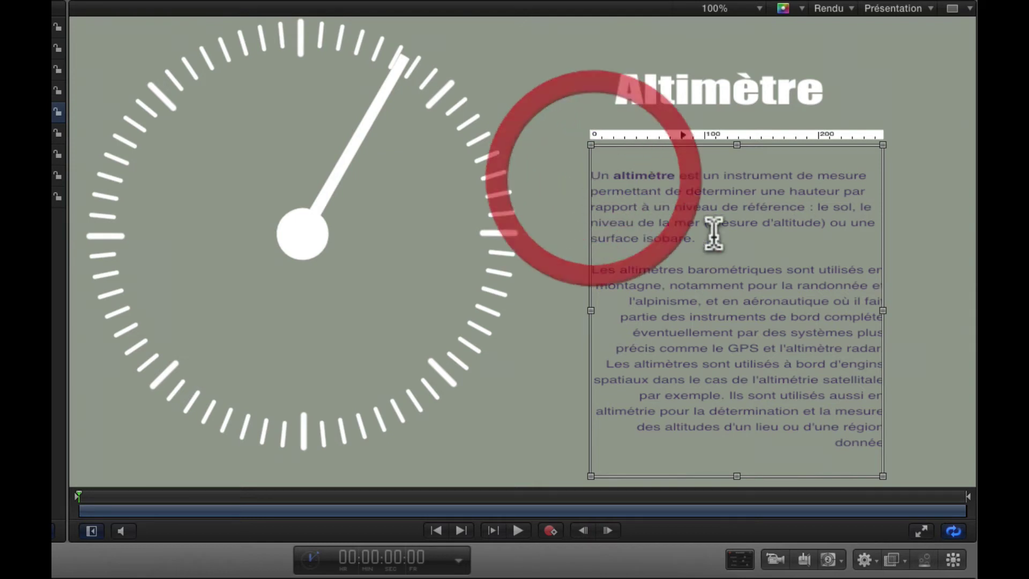
{"action": "key", "text": "Tab"}
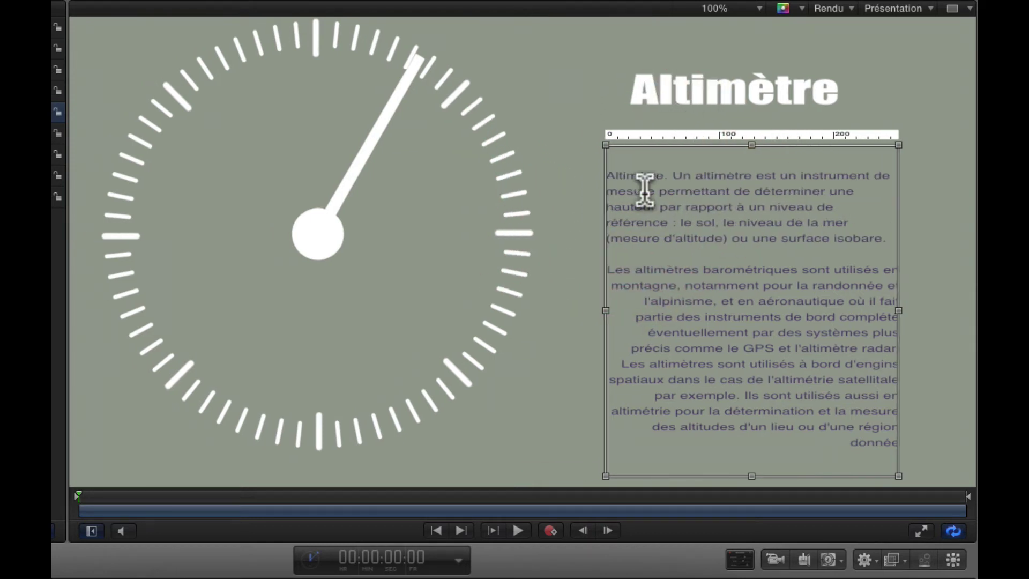
- Put "Altimètre." on its own first line, followed by a blank line, and remove the blank lines above it
{"action": "left_click", "coordinate": [671, 189]}
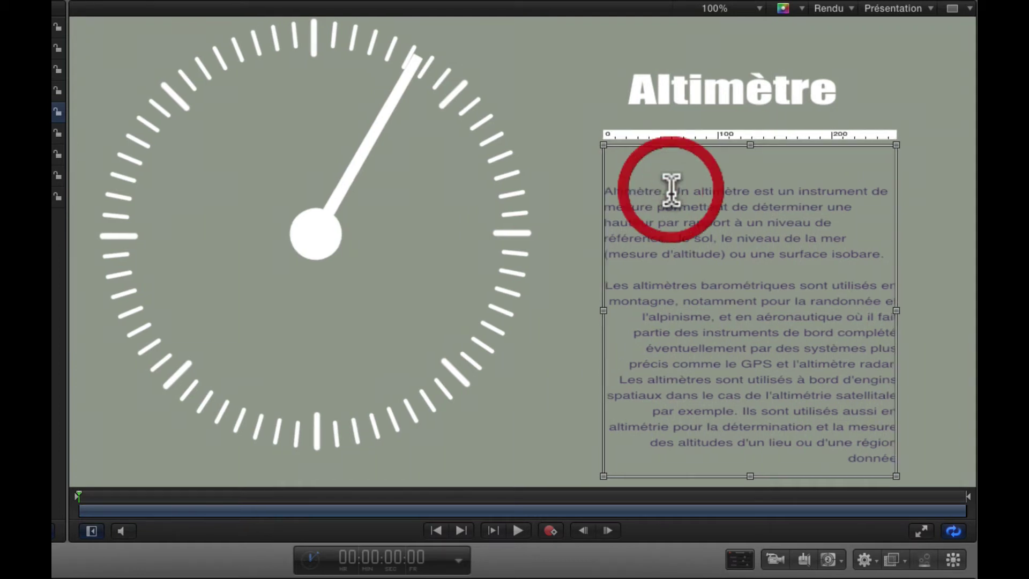
{"action": "key", "text": "Return"}
{"action": "key", "text": "Return"}
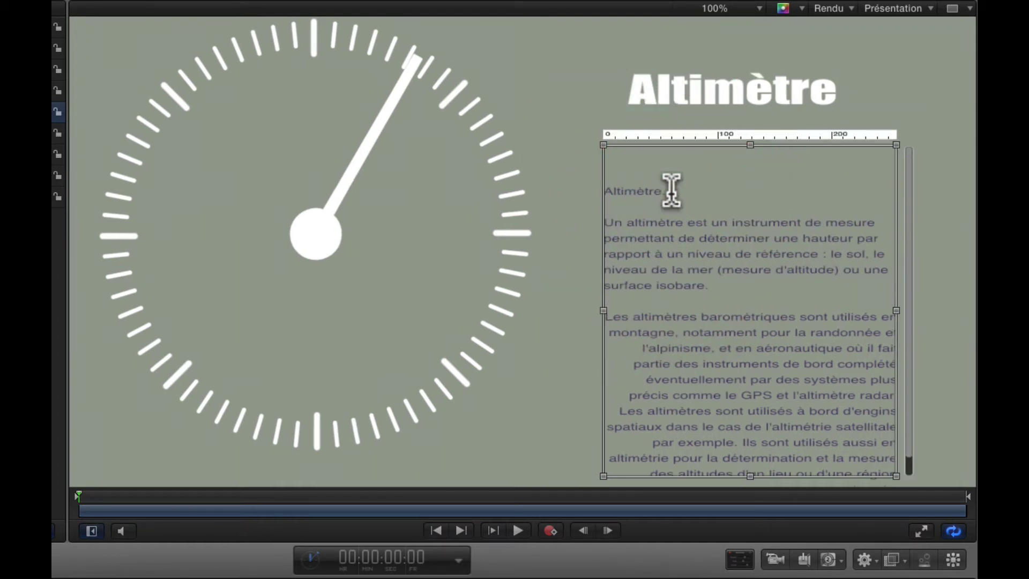
{"action": "left_click", "coordinate": [607, 192]}
{"action": "key", "text": "BackSpace"}
{"action": "key", "text": "BackSpace"}
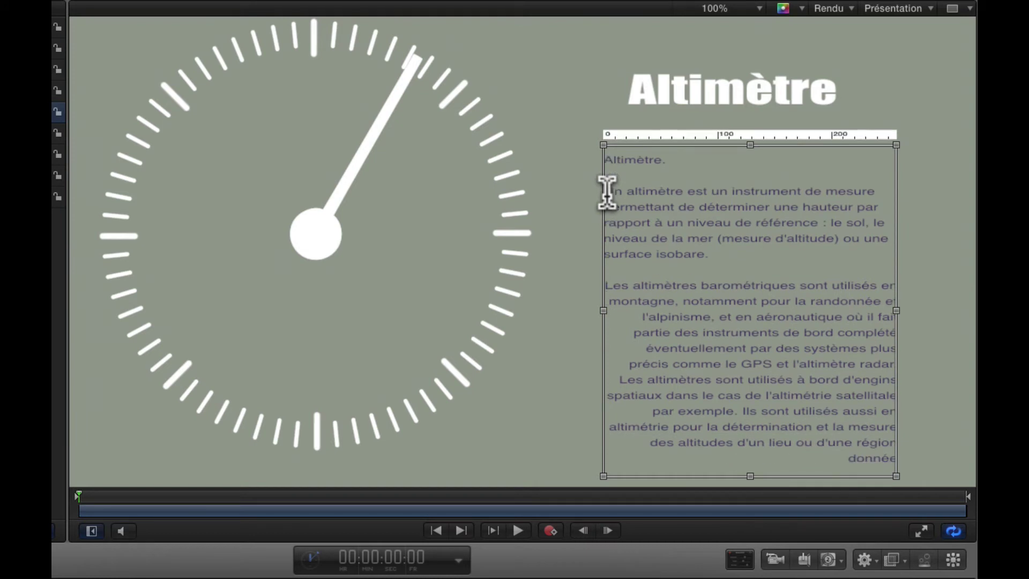
- Indent the "Altimètre." line to a new tab stop, try right alignment, and make it a centred tab at about 128
{"action": "left_click", "coordinate": [703, 157]}
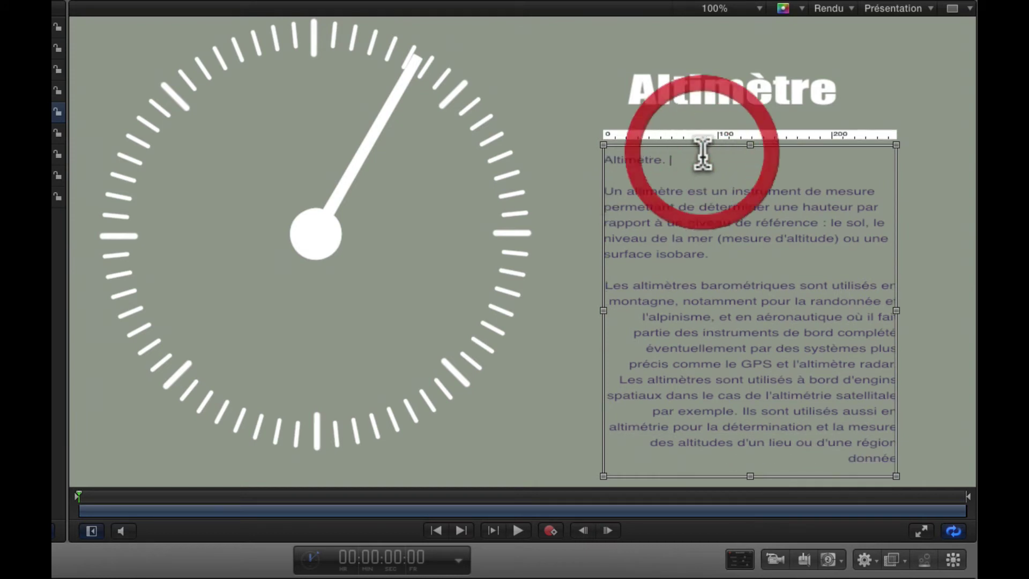
{"action": "left_click", "coordinate": [609, 160]}
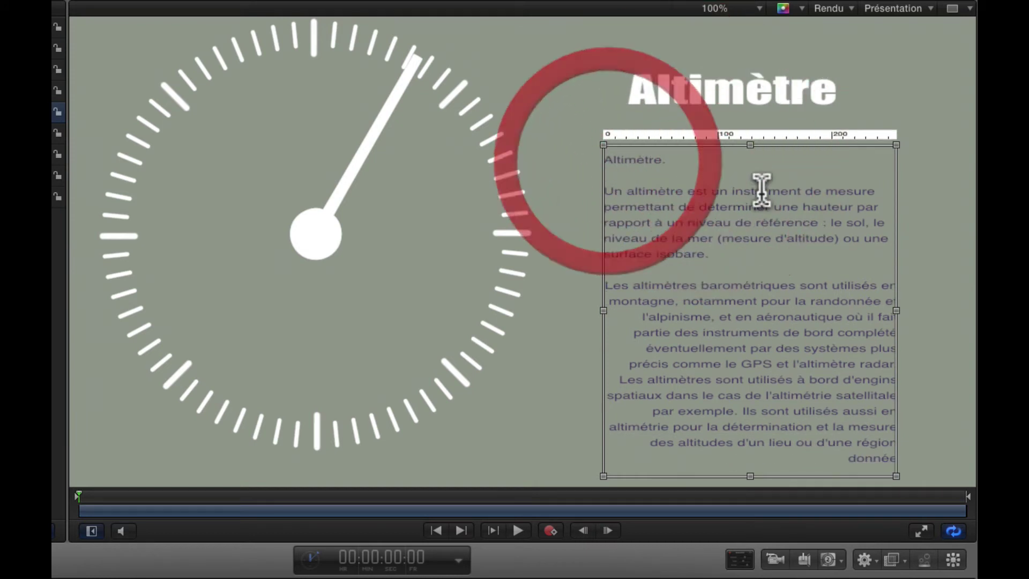
{"action": "left_click", "coordinate": [609, 161]}
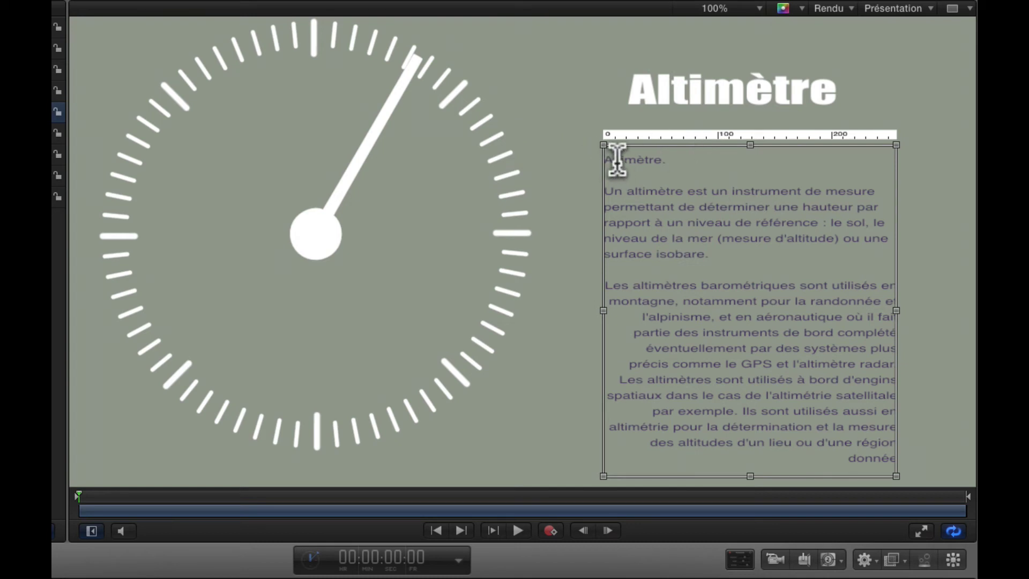
{"action": "left_click", "coordinate": [673, 135]}
{"action": "key", "text": "Tab"}
{"action": "right_click", "coordinate": [674, 134]}
{"action": "left_click", "coordinate": [705, 171]}
{"action": "left_click_drag", "start_coordinate": [668, 133], "coordinate": [748, 133]}
{"action": "right_click", "coordinate": [748, 134]}
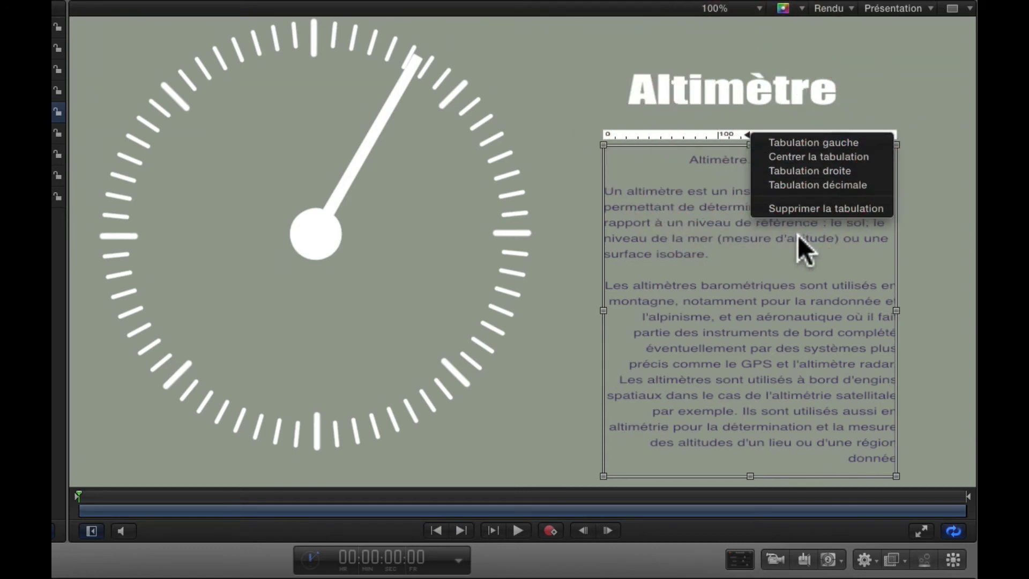
{"action": "left_click", "coordinate": [792, 157]}
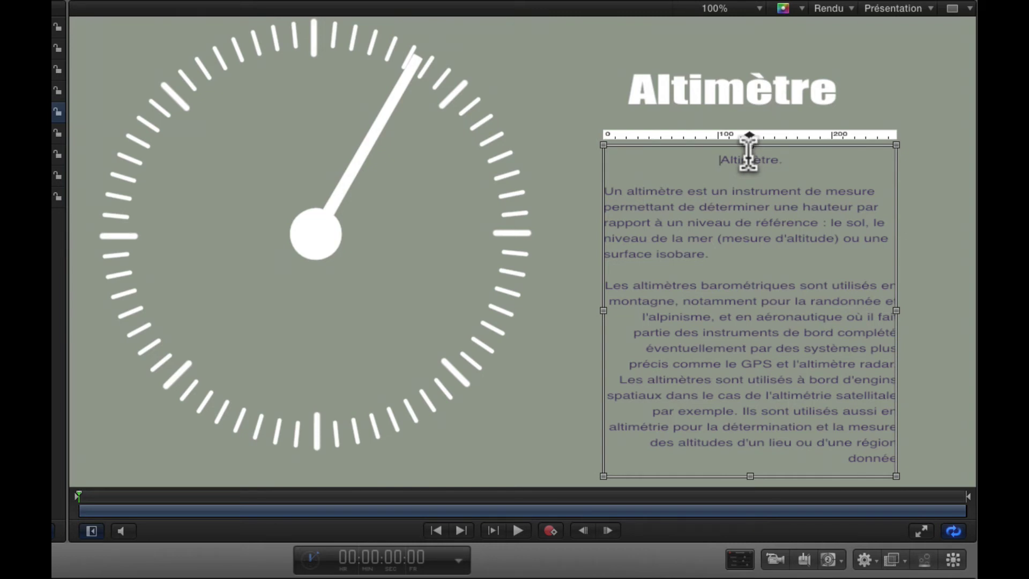
- Add a left tab stop at about 45 for the "Altimètre." line and delete that tab stop
{"action": "left_click", "coordinate": [653, 136]}
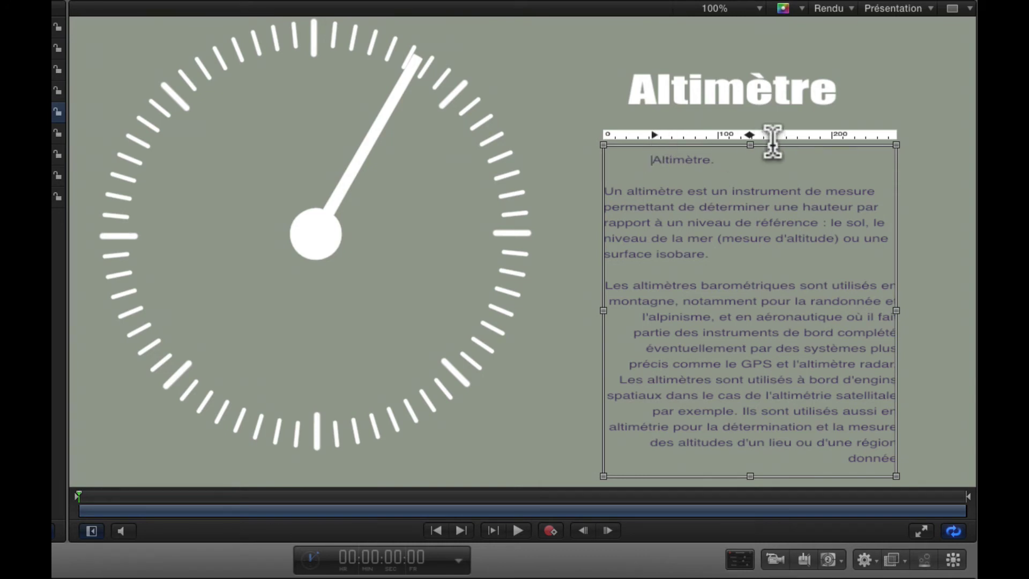
{"action": "right_click", "coordinate": [652, 134]}
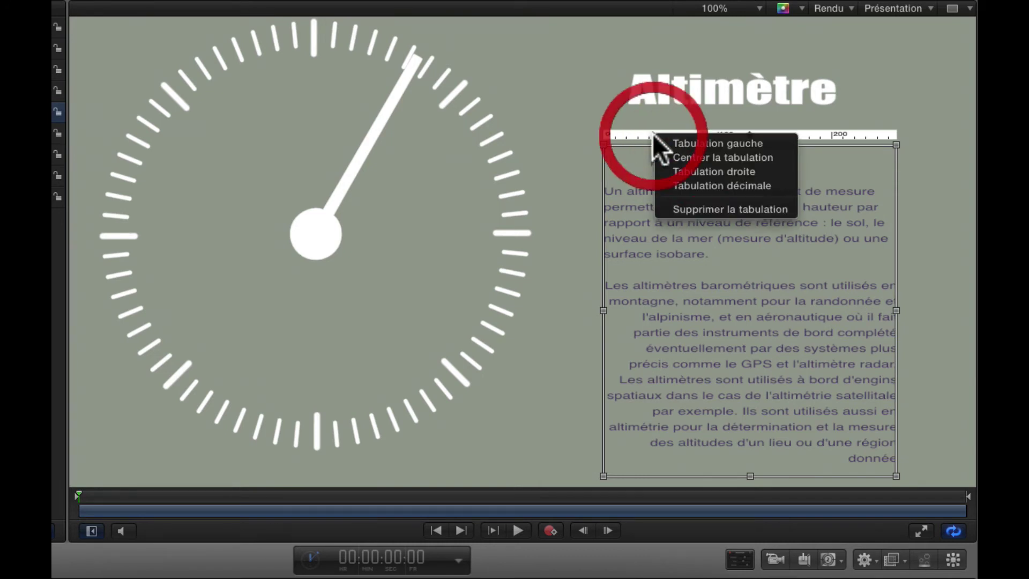
{"action": "left_click", "coordinate": [690, 208]}
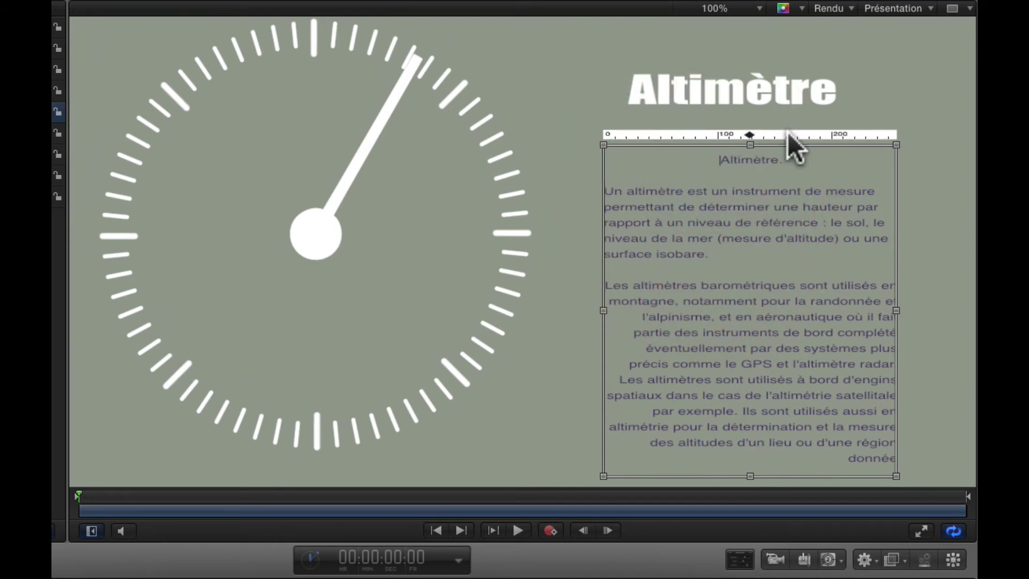
- Create a decimal tab stop at about 160, enter 100,25 after "Altimètre.", and move the stop to about 175
{"action": "right_click", "coordinate": [788, 133]}
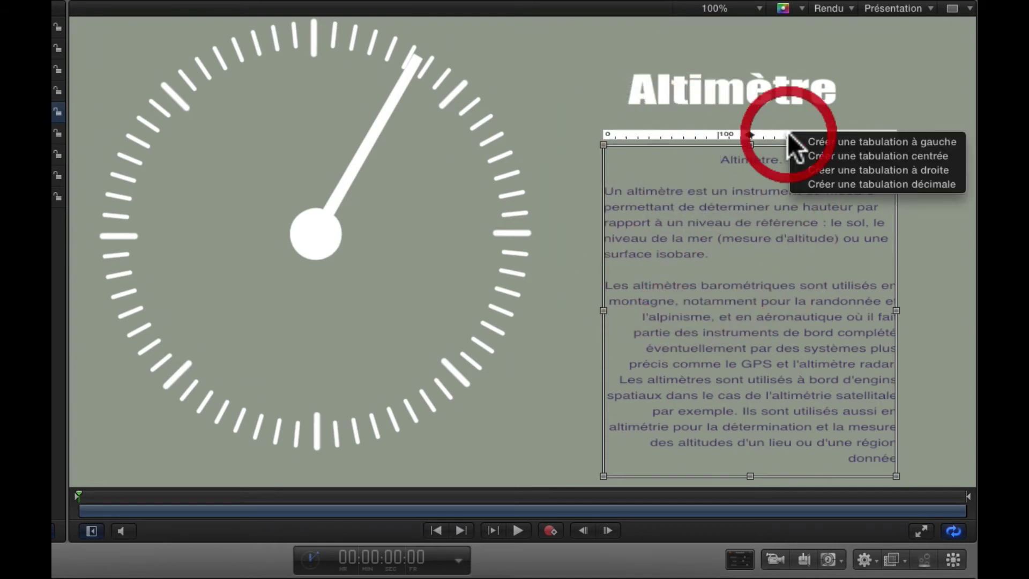
{"action": "left_click", "coordinate": [812, 183]}
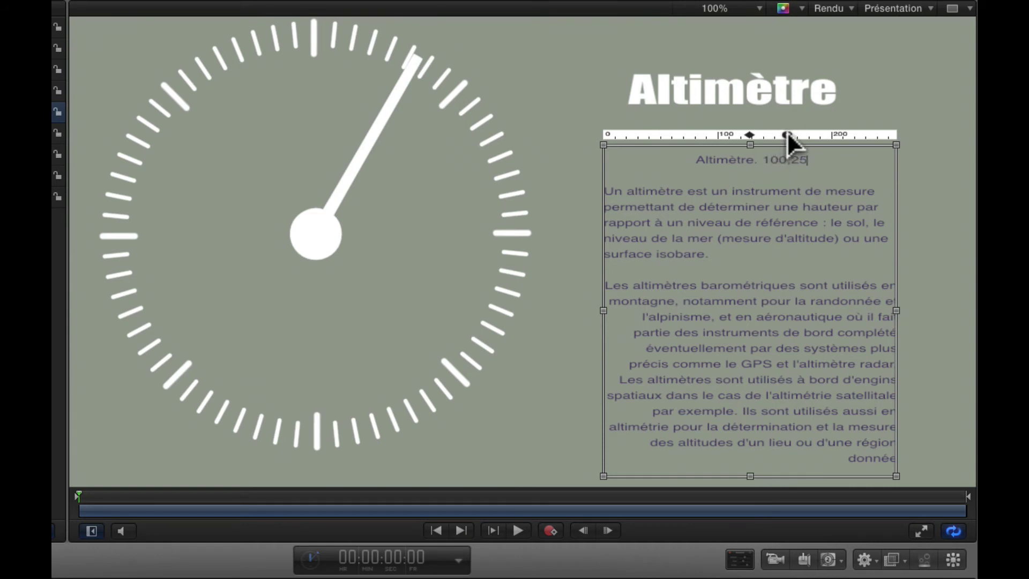
{"action": "left_click_drag", "start_coordinate": [787, 135], "coordinate": [804, 136]}
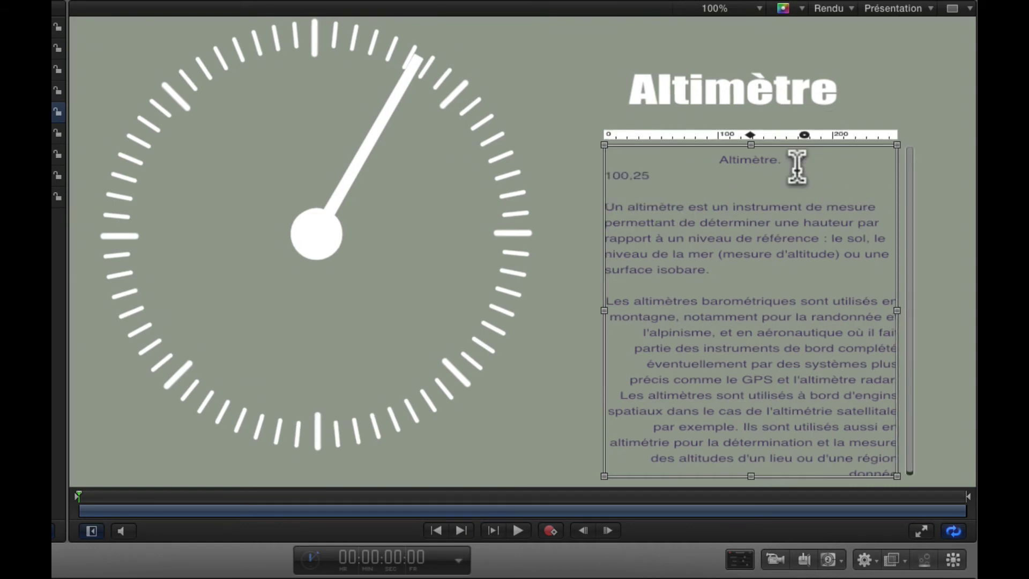
- Replace the decimal tab stop with a new one, indent 100,25 to it, and move it under the centred tab at about 129
{"action": "right_click", "coordinate": [805, 134]}
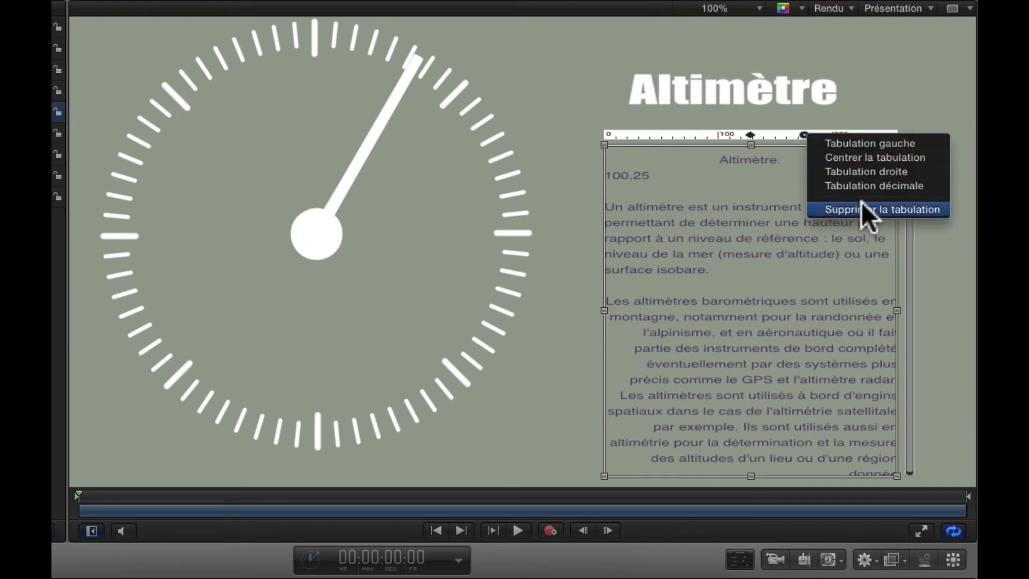
{"action": "left_click", "coordinate": [863, 210]}
{"action": "right_click", "coordinate": [674, 135]}
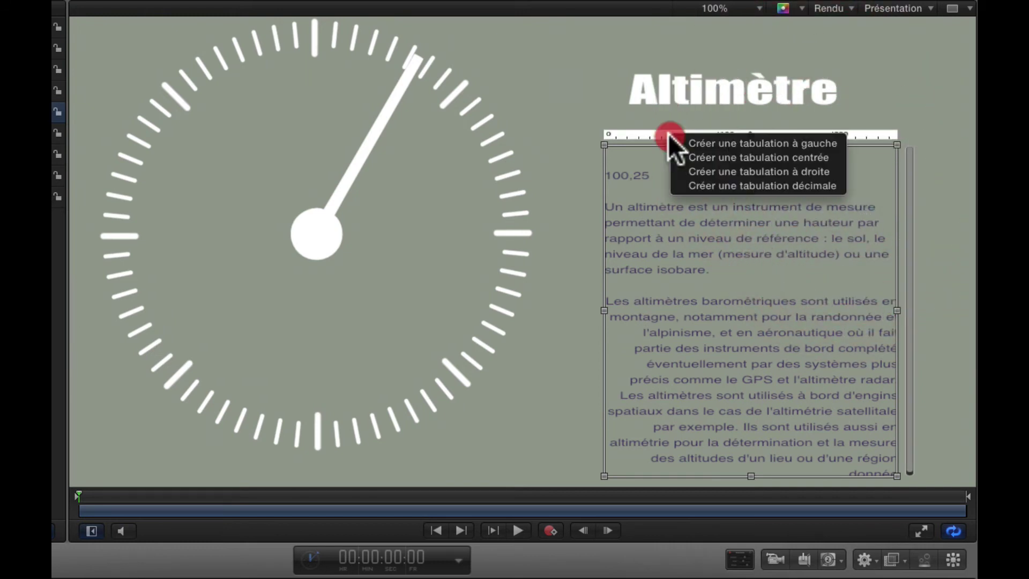
{"action": "left_click", "coordinate": [709, 185]}
{"action": "left_click", "coordinate": [611, 175]}
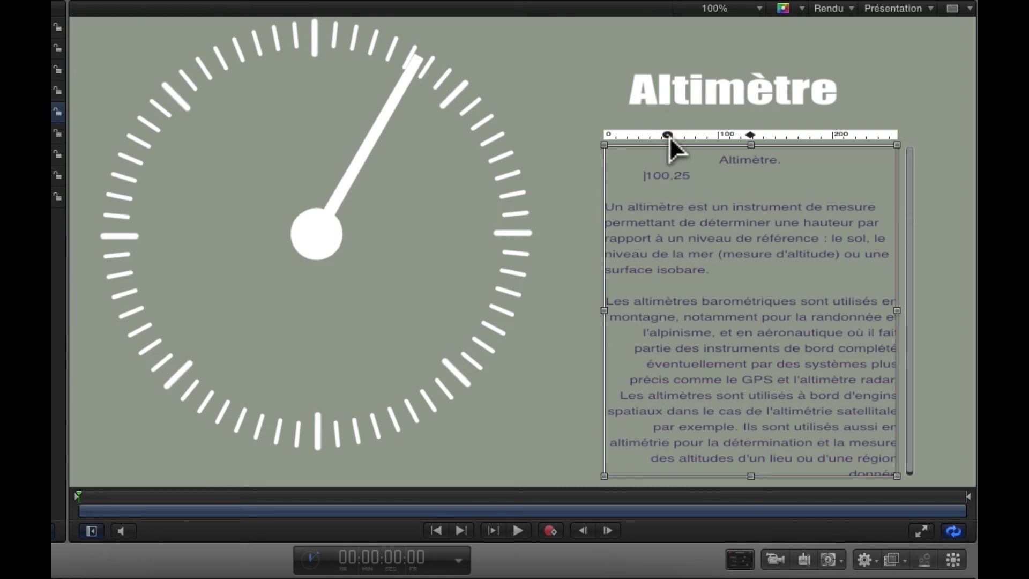
{"action": "mouse_move", "coordinate": [670, 136]}
{"action": "left_mouse_down"}
{"action": "mouse_move", "coordinate": [651, 131]}
{"action": "mouse_move", "coordinate": [750, 135]}
{"action": "left_mouse_up"}
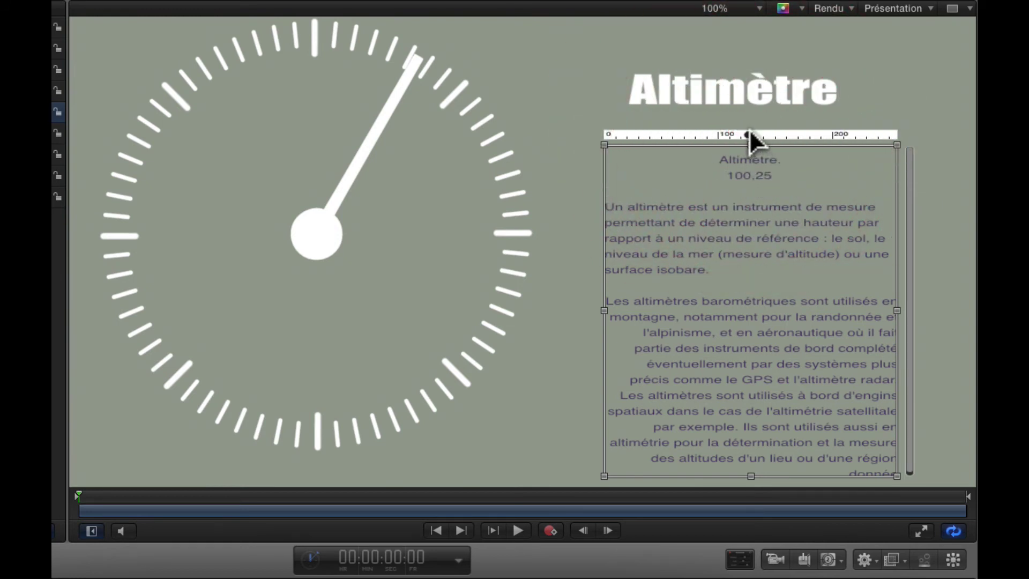
{"action": "left_click", "coordinate": [749, 133]}
- Set the position of the decimal tab stop, Tabulation 0, to 154,2 in the text layout settings
{"action": "scroll", "coordinate": [744, 228], "scroll_direction": "down", "scroll_amount": 1}
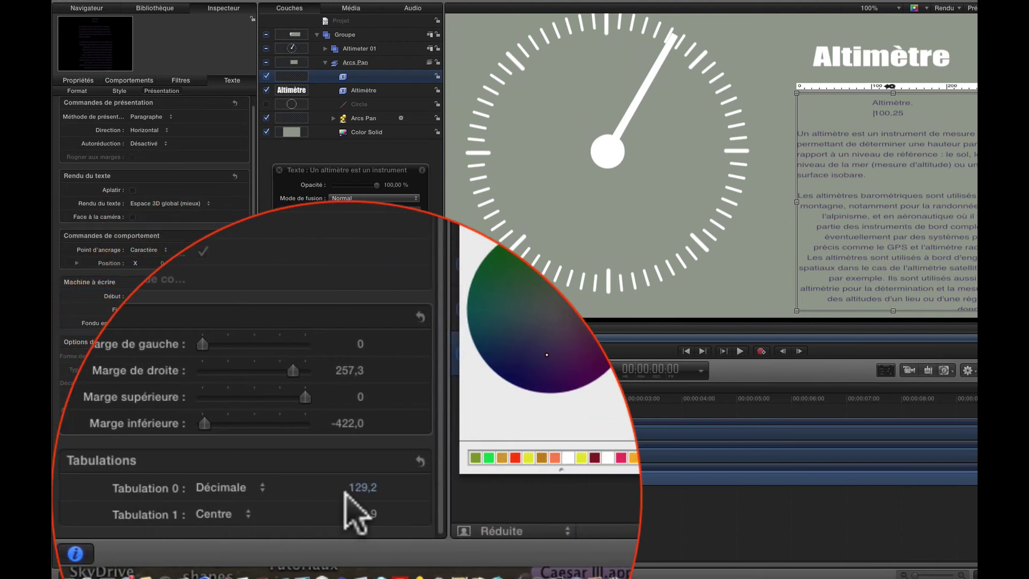
{"action": "left_click_drag", "start_coordinate": [346, 485], "coordinate": [354, 485]}
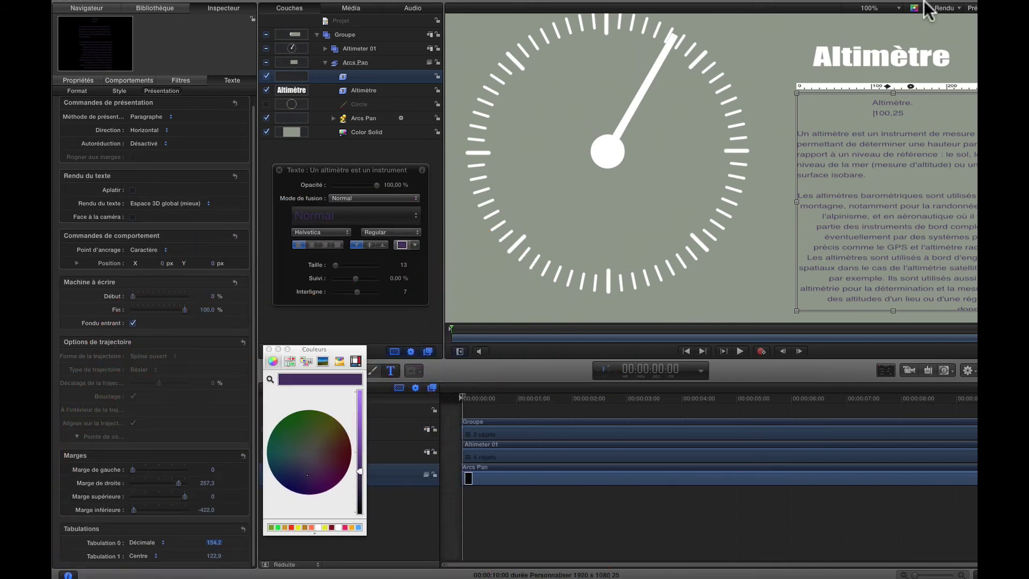
{"action": "left_click", "coordinate": [876, 110]}
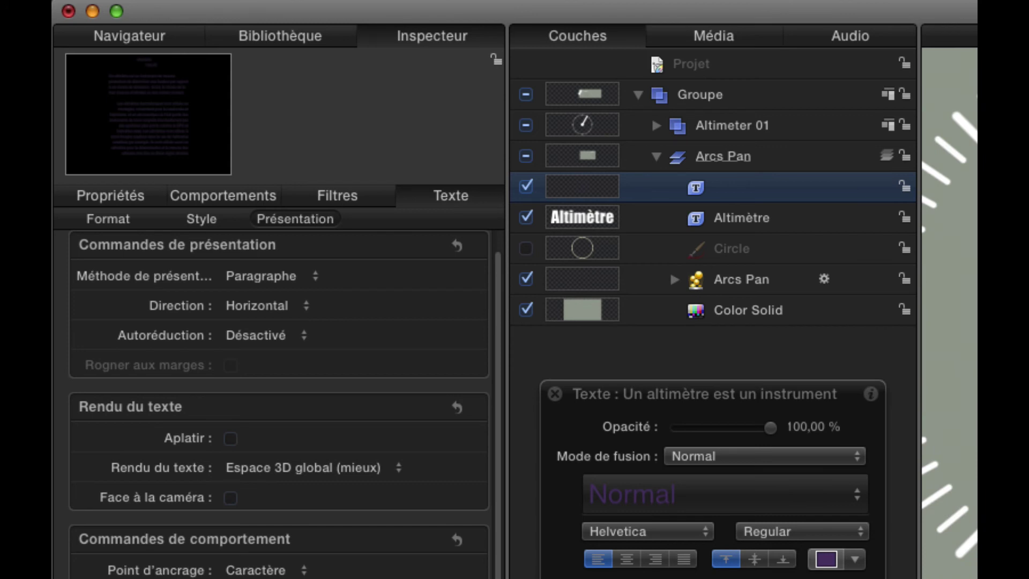
- Set the text's automatic shrinking to "À toutes les marges" and resize the text box to about 278 px wide and 427 px high
{"action": "left_click", "coordinate": [285, 336]}
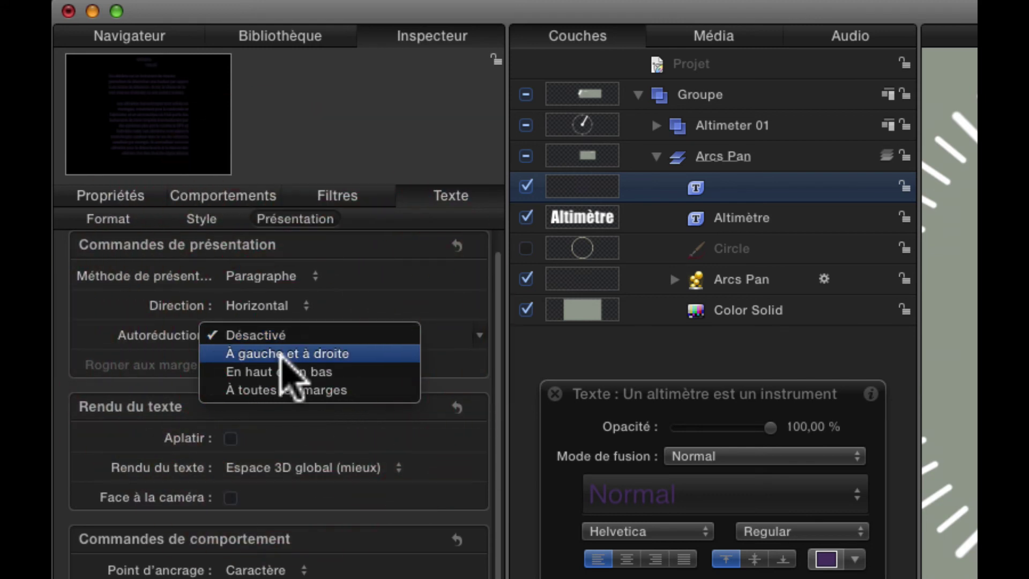
{"action": "left_click", "coordinate": [280, 387]}
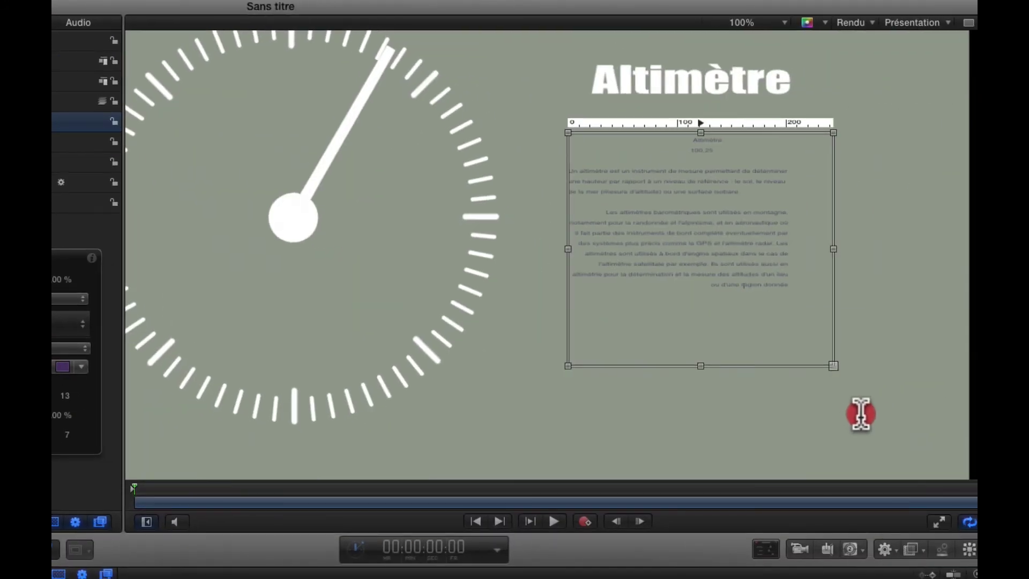
{"action": "left_click_drag", "start_coordinate": [833, 365], "coordinate": [811, 374]}
{"action": "left_click_drag", "start_coordinate": [865, 441], "coordinate": [874, 457]}
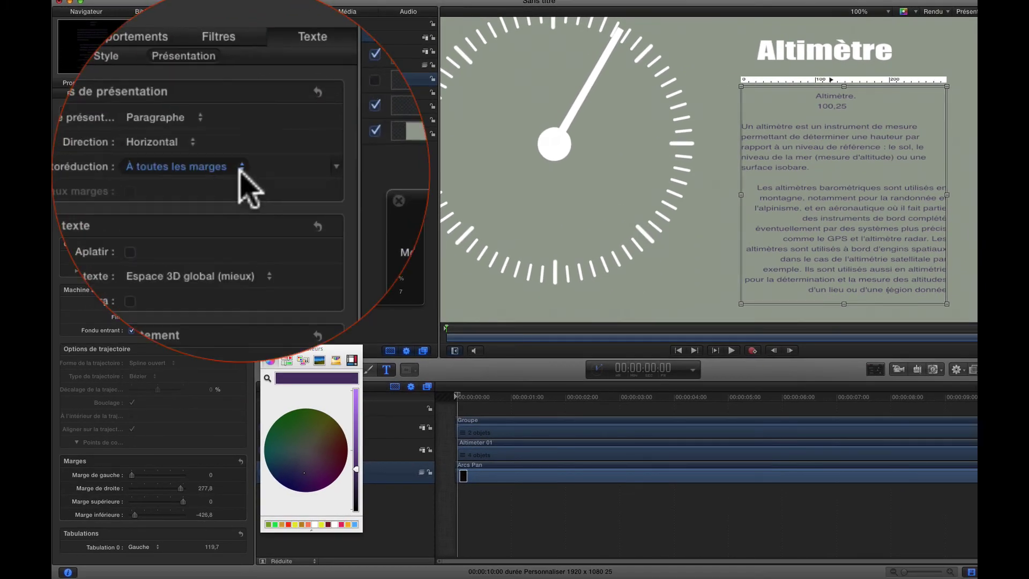
{"action": "left_click", "coordinate": [242, 167]}
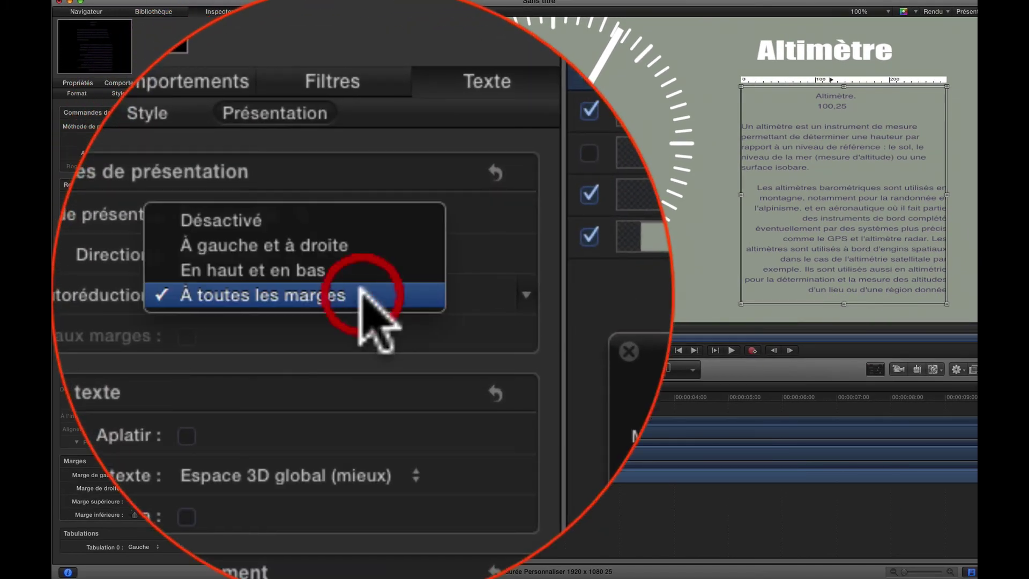
{"action": "left_click", "coordinate": [356, 292]}
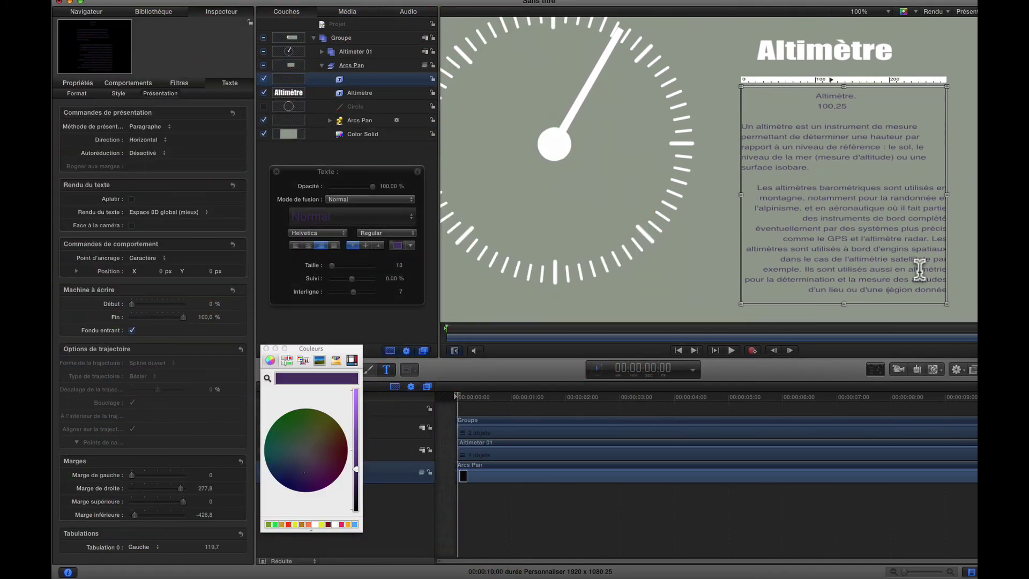
- Try automatic shrinking "À gauche et à droite" on the paragraph and reduce its text box to about 257 px wide and 166 px high
{"action": "mouse_move", "coordinate": [948, 304]}
{"action": "left_mouse_down"}
{"action": "mouse_move", "coordinate": [962, 314]}
{"action": "mouse_move", "coordinate": [921, 297]}
{"action": "mouse_move", "coordinate": [938, 313]}
{"action": "mouse_move", "coordinate": [936, 302]}
{"action": "left_mouse_up"}
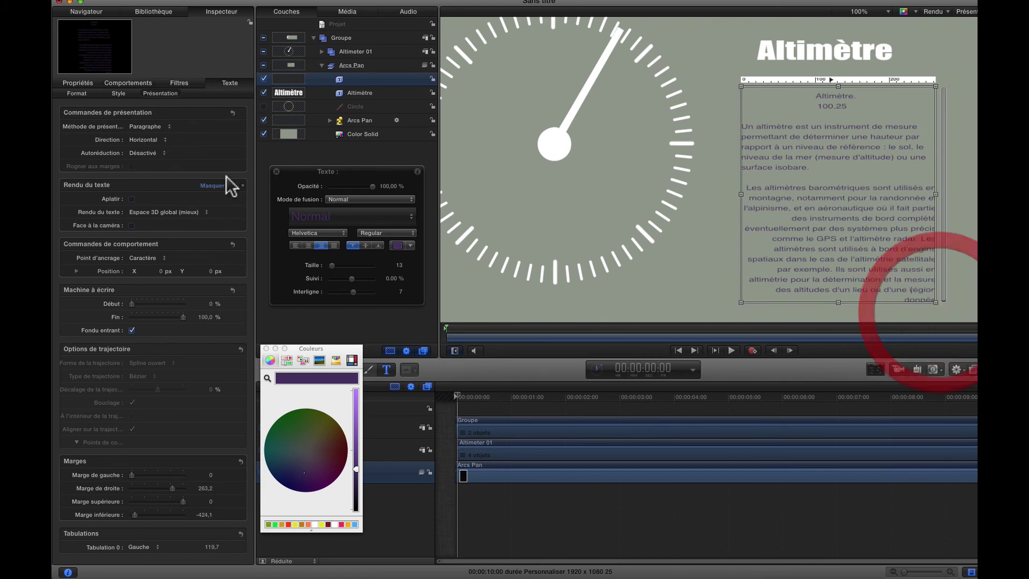
{"action": "left_click", "coordinate": [144, 152]}
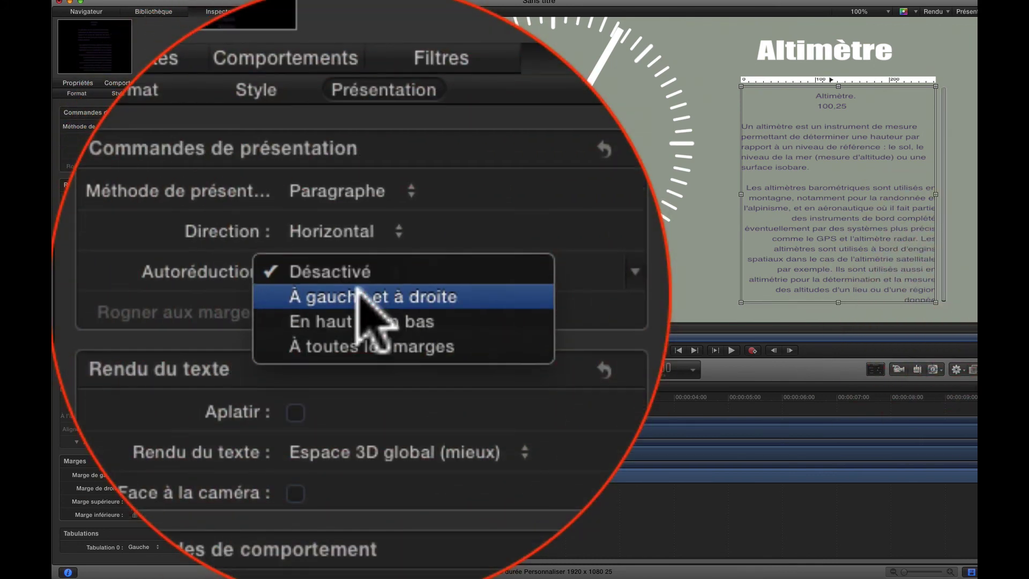
{"action": "left_click", "coordinate": [151, 161]}
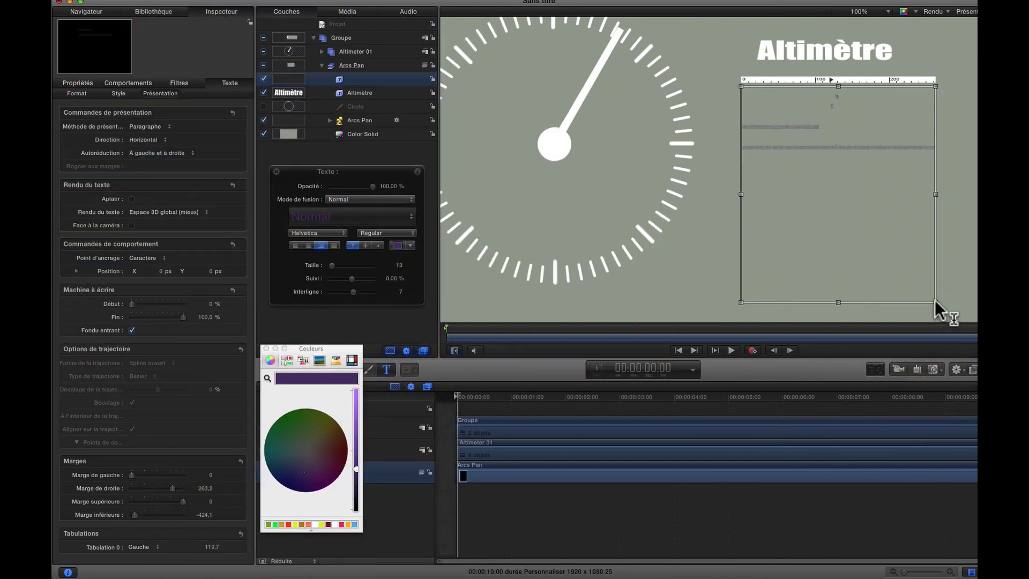
{"action": "left_click_drag", "start_coordinate": [935, 300], "coordinate": [931, 170]}
- Set the paragraph's automatic shrinking to "En haut et en bas" and resize its text box to about 226 px wide and 317 px high
{"action": "left_click", "coordinate": [193, 153]}
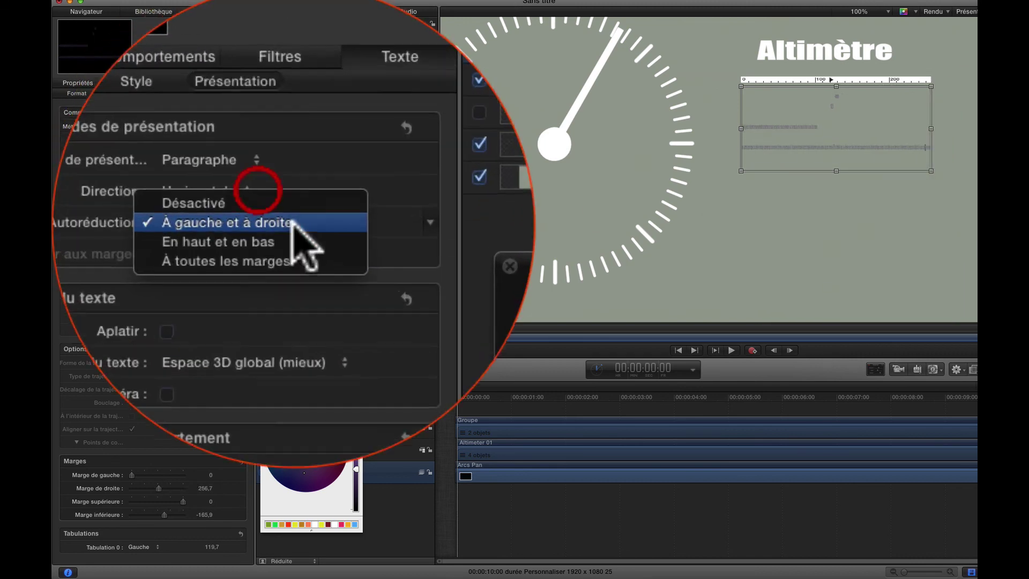
{"action": "left_click", "coordinate": [156, 163]}
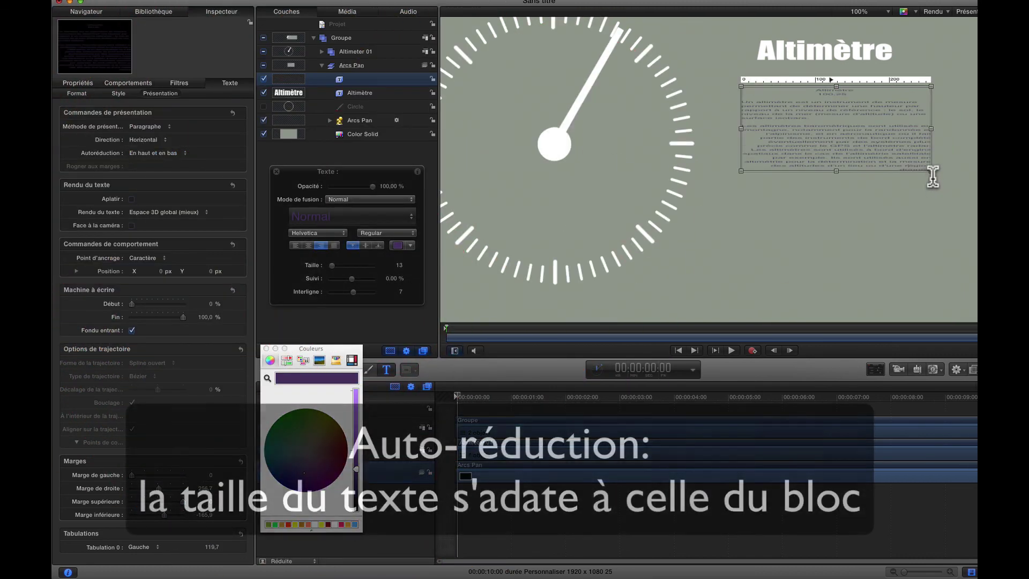
{"action": "left_click_drag", "start_coordinate": [932, 171], "coordinate": [873, 173]}
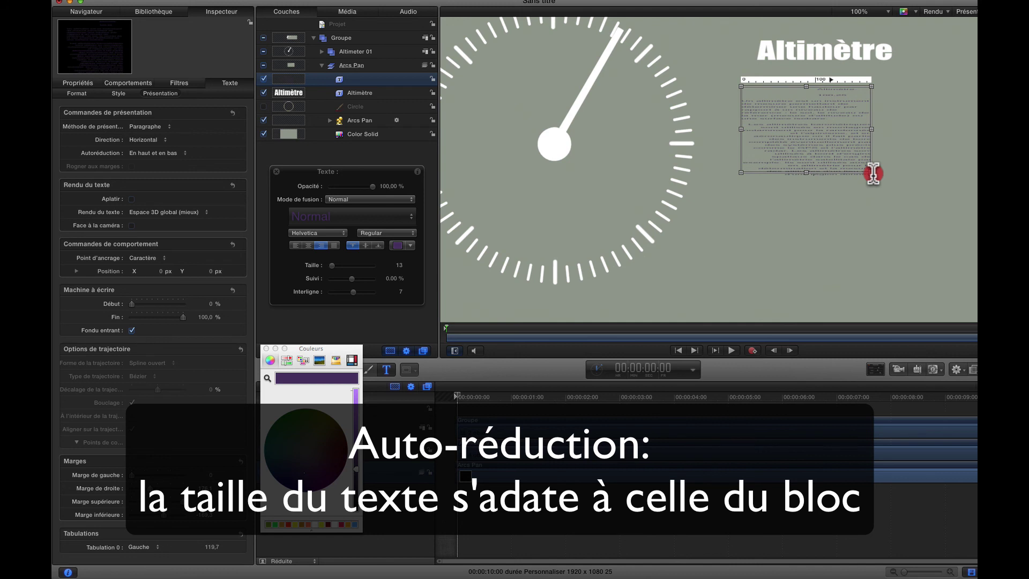
{"action": "left_click_drag", "start_coordinate": [875, 178], "coordinate": [911, 248]}
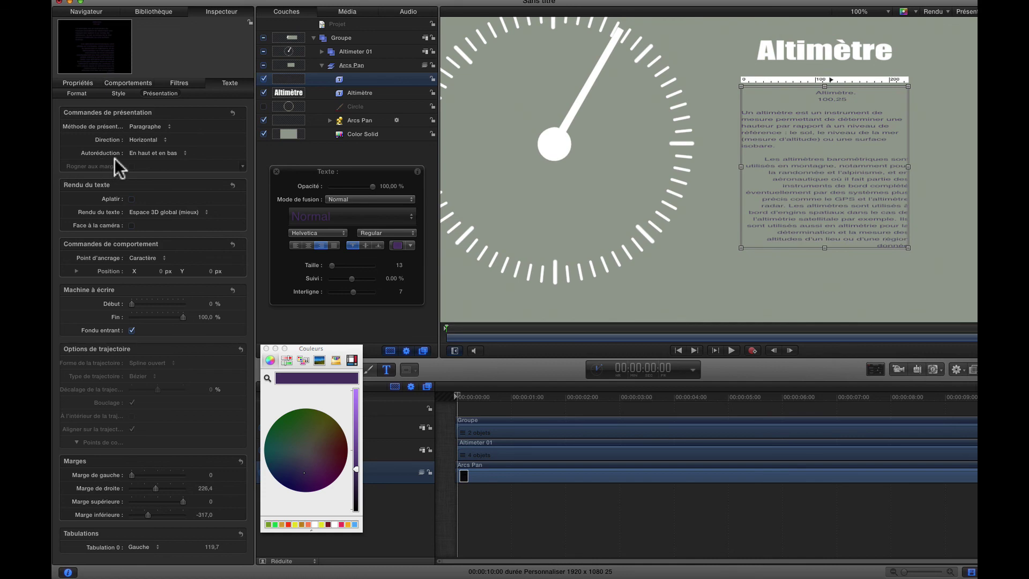